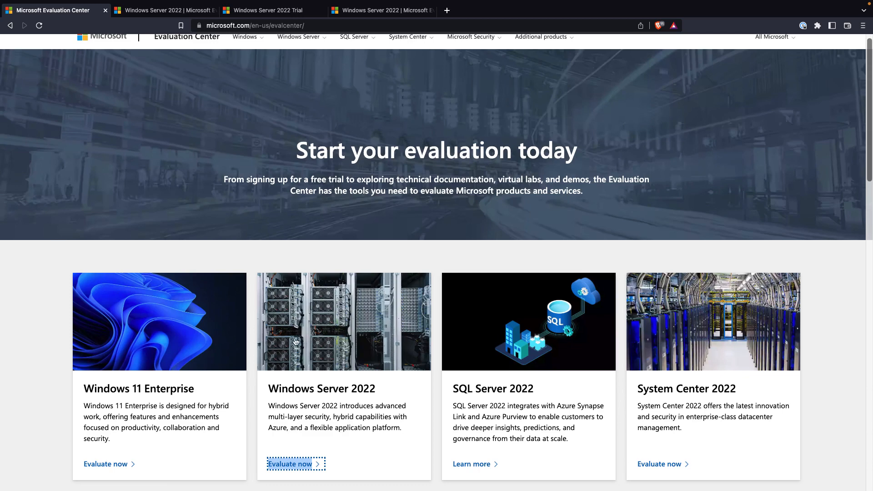
- Review the Windows Server 2022 evaluation, trial registration and download pages, then switch to the VirtualBox desktop
left_click(158, 10)
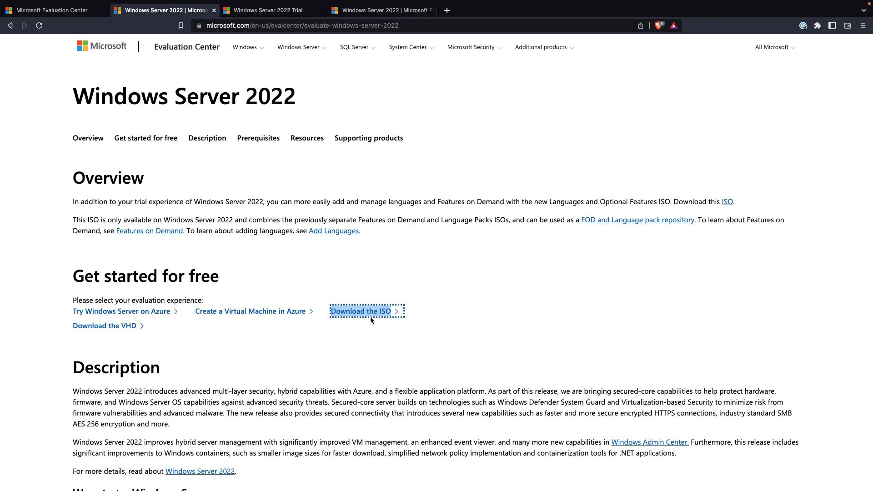
left_click(280, 14)
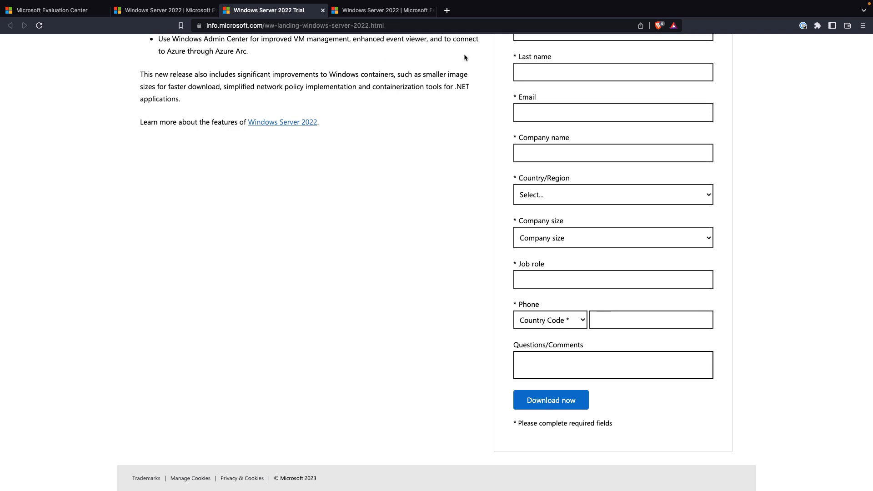
scroll(568, 102, "up", 2)
scroll(568, 100, "down", 1)
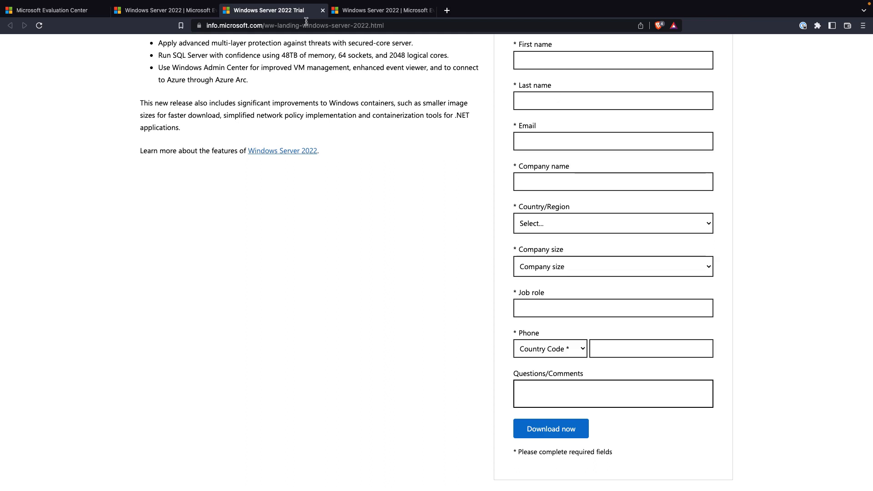
left_click(367, 13)
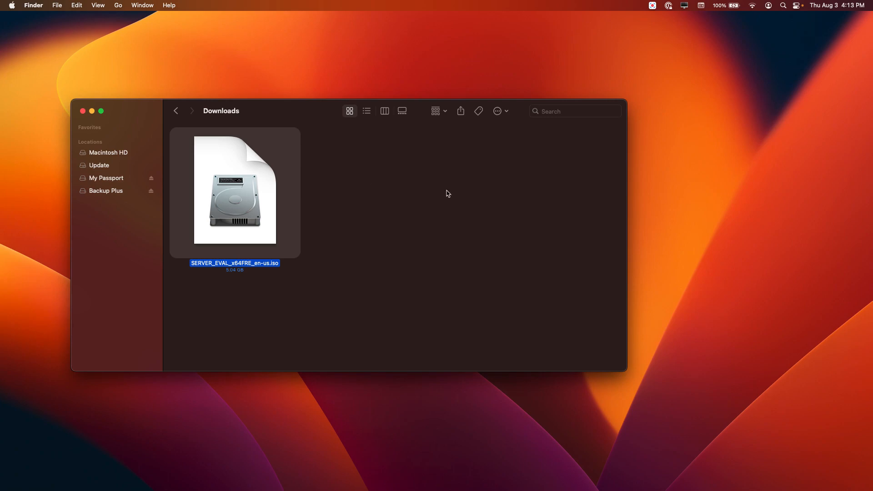
key("ctrl+Right")
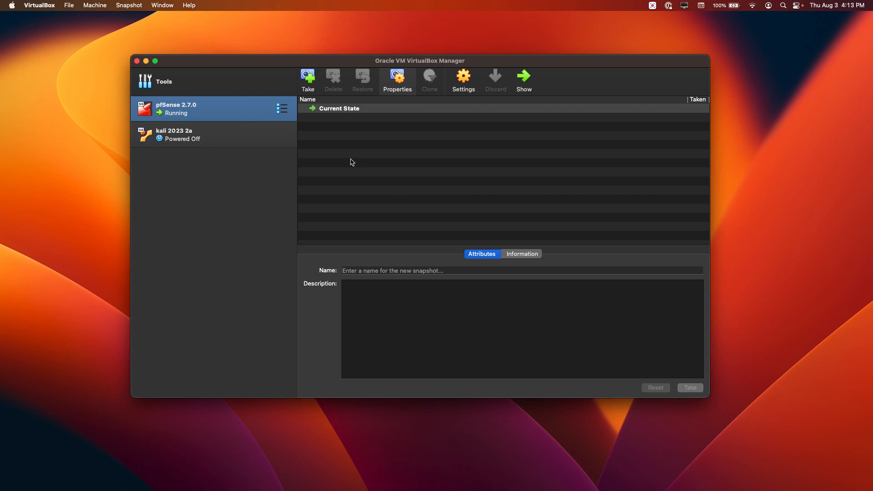
- From the VirtualBox Manager Tools welcome page, start the New virtual machine wizard
left_click(234, 82)
left_click(282, 81)
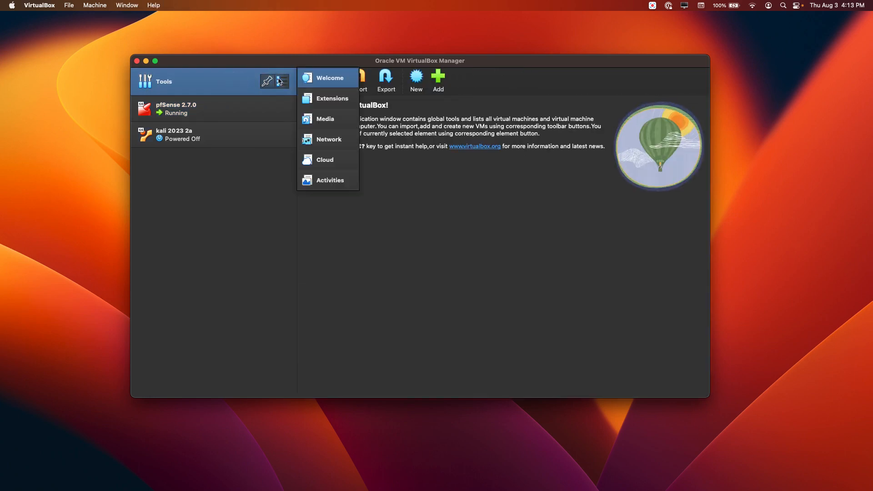
left_click(327, 79)
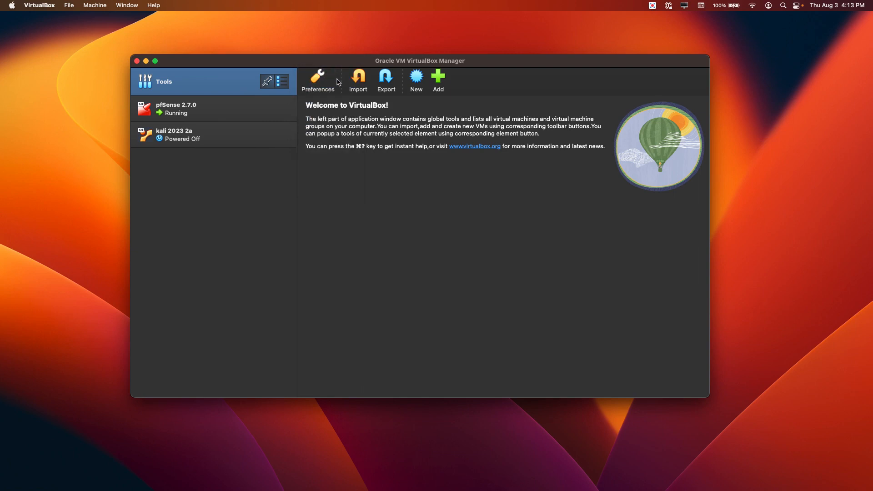
left_click(418, 78)
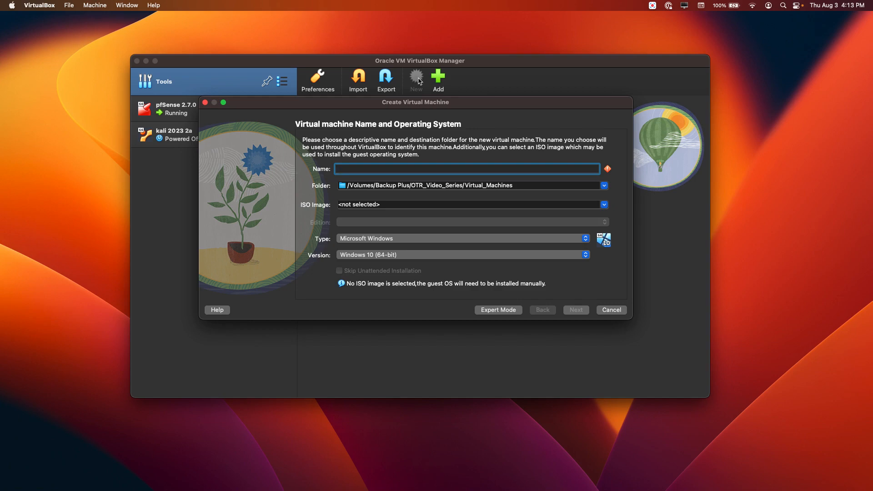
- Name the new virtual machine 'Domain Controller 01', fixing the mistyped letters
type("Domain COntrolle")
key("BackSpace")
key("BackSpace")
key("BackSpace")
key("BackSpace")
key("BackSpace")
key("BackSpace")
key("BackSpace")
key("BackSpace")
type("ontrolle")
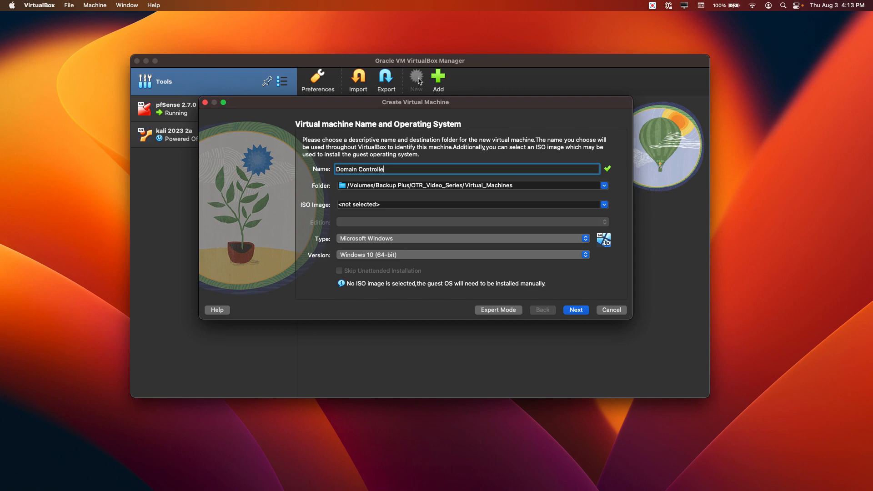
type("r 01")
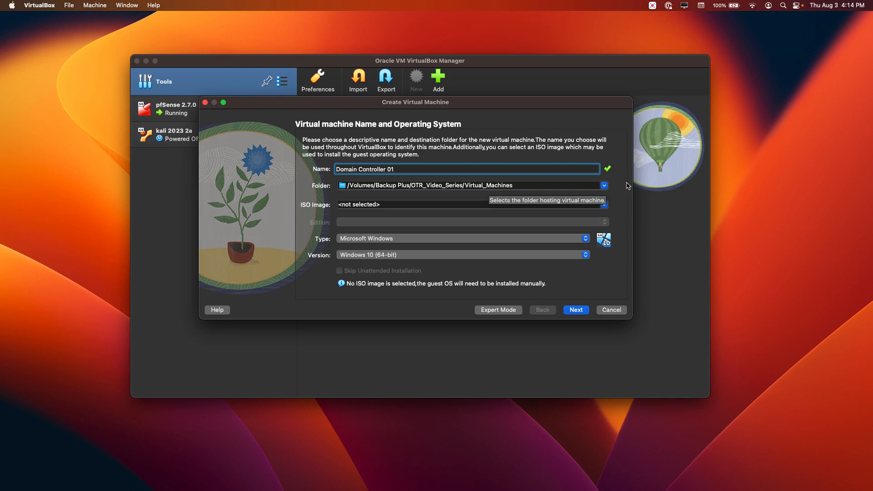
- Attach SERVER_EVAL_x64FRE_en-us.iso from Downloads and skip unattended installation, proceeding to Hardware
left_click(605, 205)
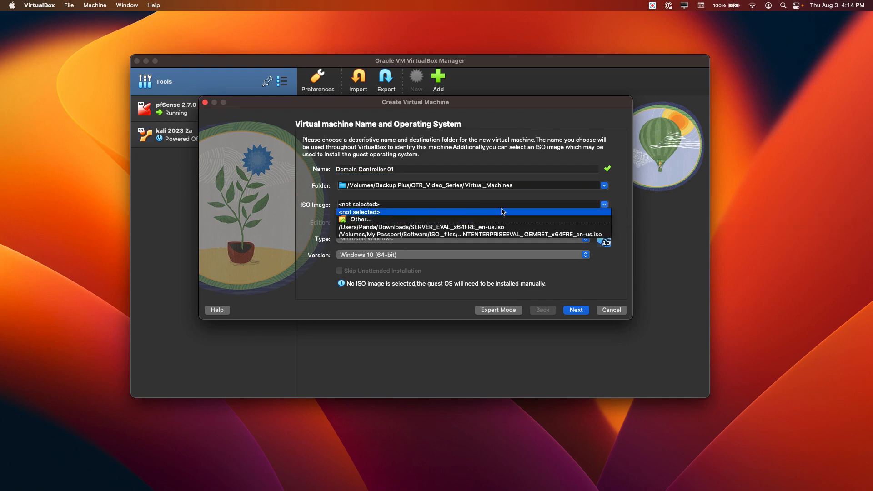
left_click(361, 220)
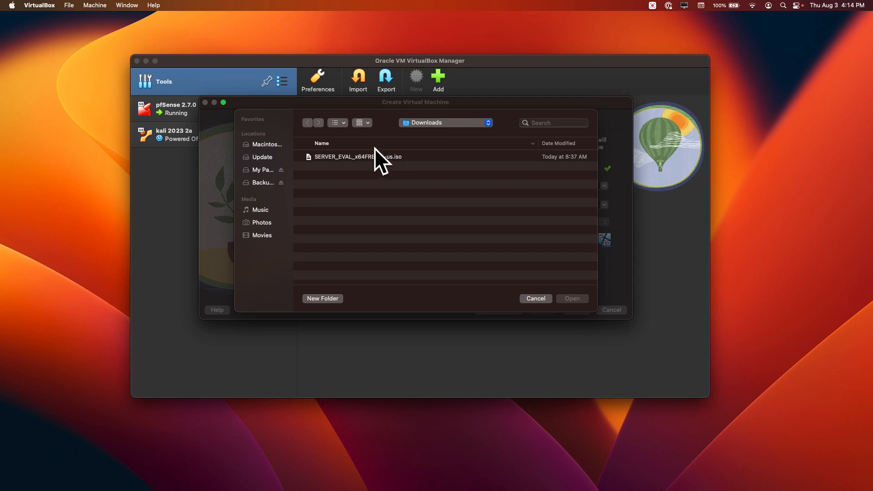
left_click(366, 157)
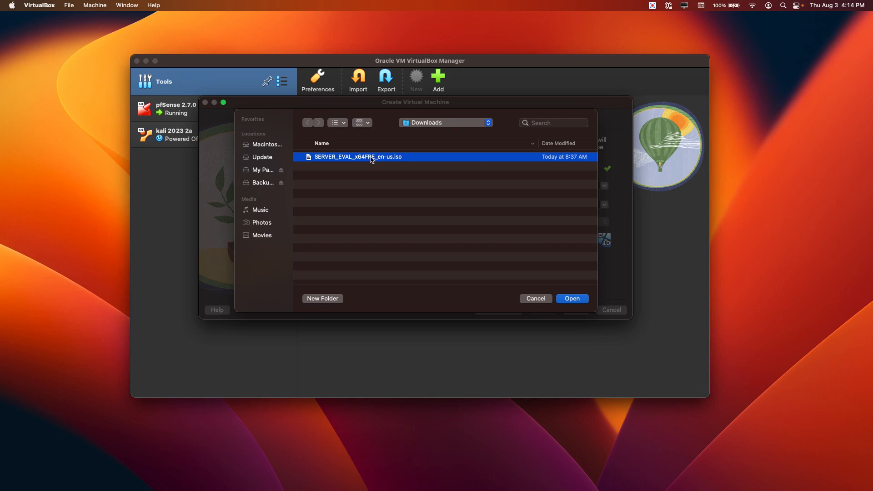
left_click(572, 298)
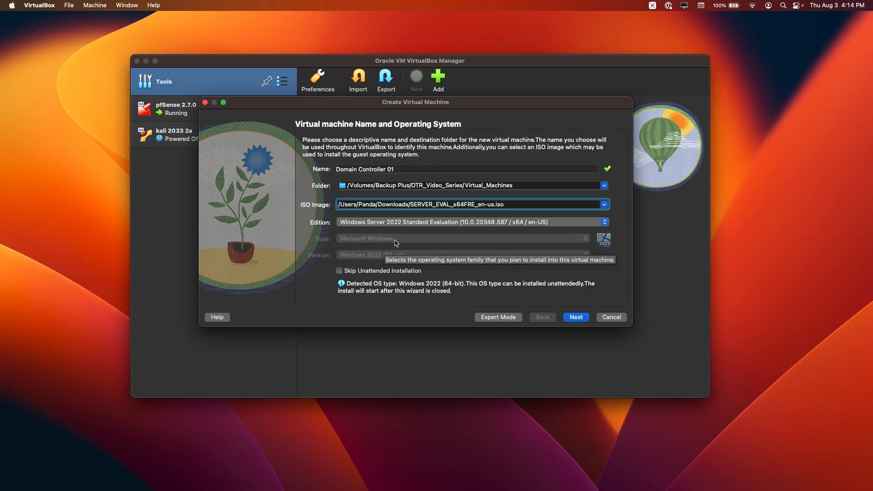
left_click(339, 271)
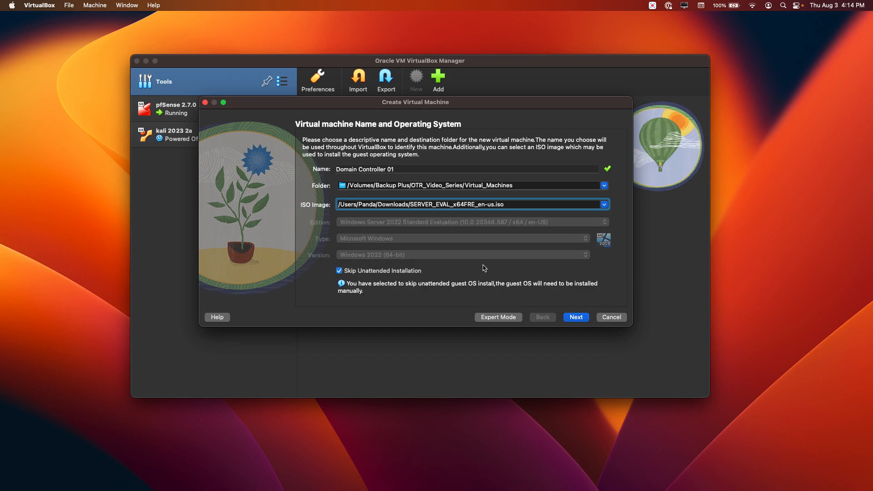
left_click(576, 317)
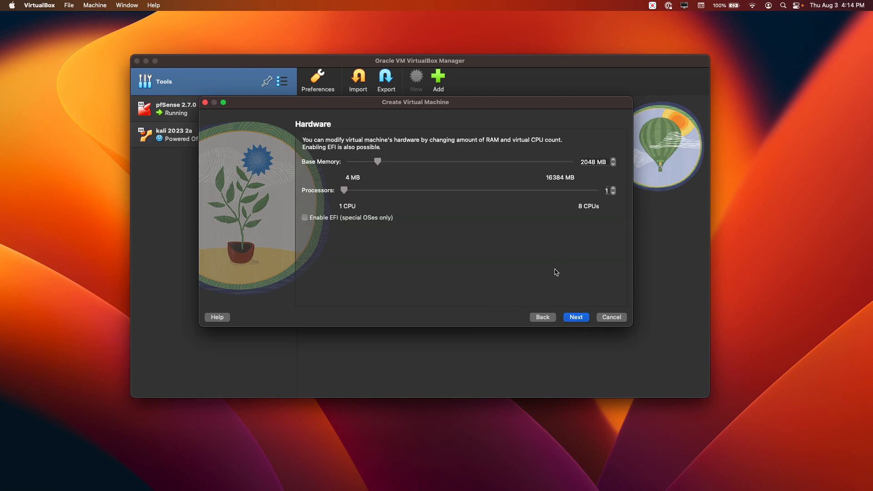
- Set base memory to 4096 MB and processors to 2, then proceed to the virtual hard disk page
left_click(594, 162)
key("BackSpace")
key("BackSpace")
key("BackSpace")
key("BackSpace")
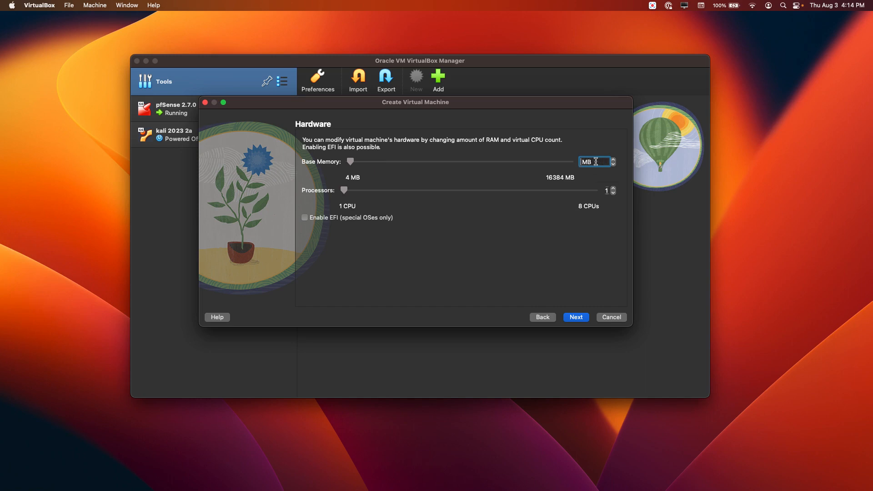
type("4096")
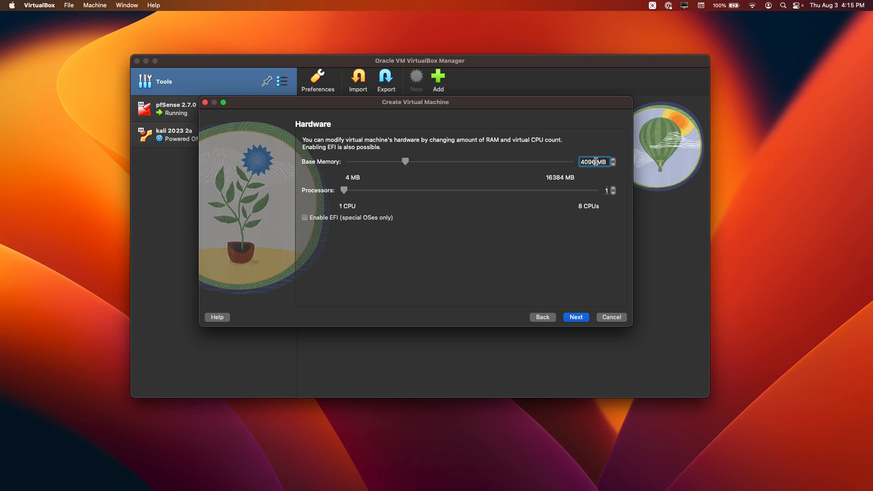
left_click(613, 189)
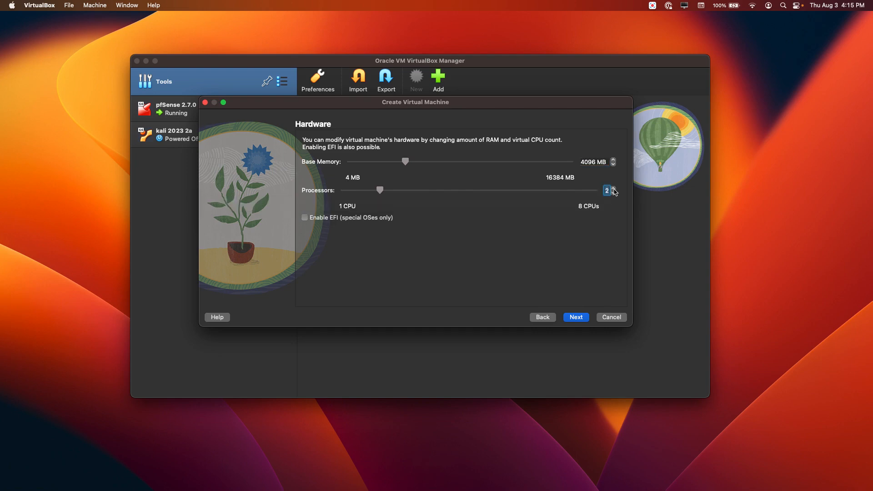
left_click(575, 318)
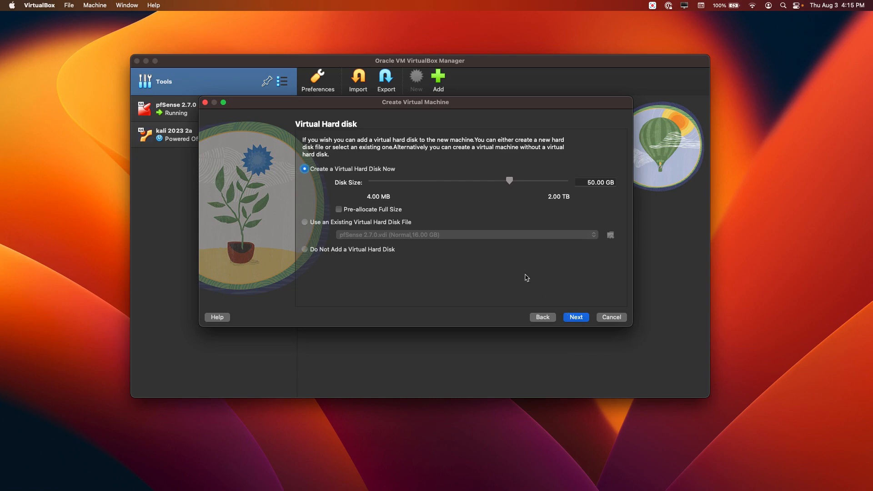
- Change the virtual disk size from 50 GB to 100 GB and proceed to the Summary page
left_click(595, 182)
key("BackSpace")
key("BackSpace")
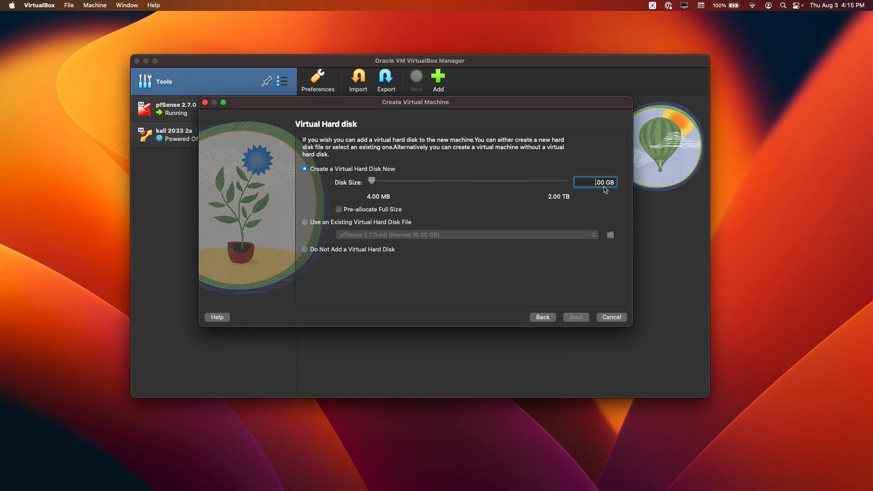
type("100")
left_click(577, 318)
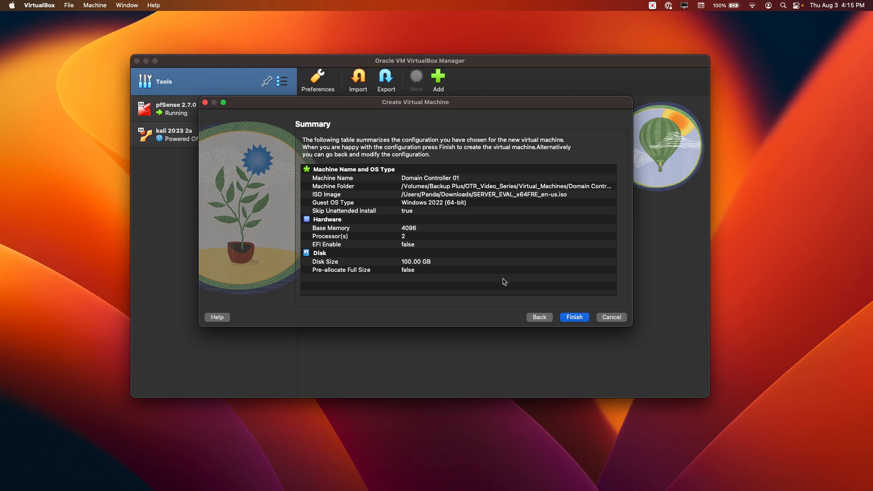
left_click(572, 318)
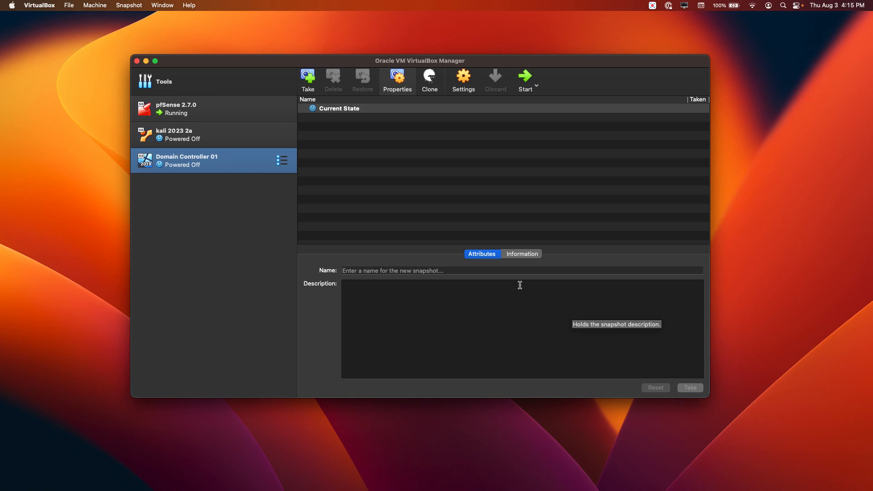
left_click(186, 165)
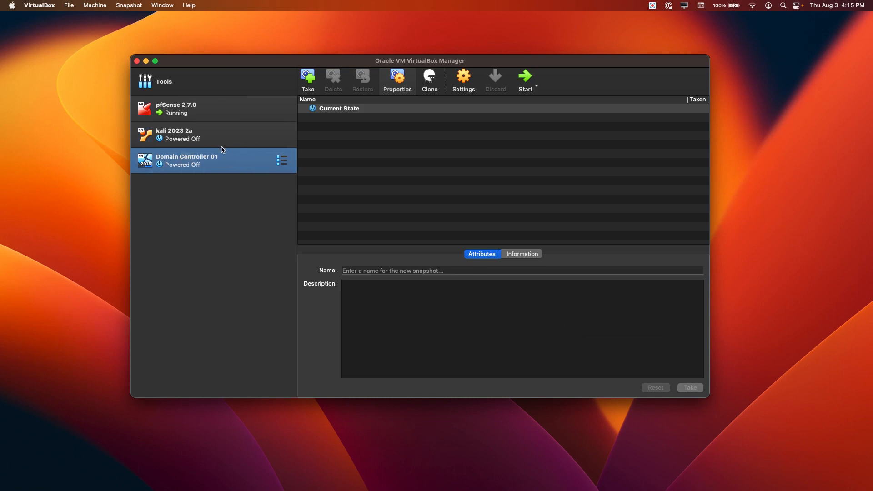
- In Domain Controller 01's General > Advanced settings, make Shared Clipboard and Drag'n'Drop Bidirectional
left_click(462, 82)
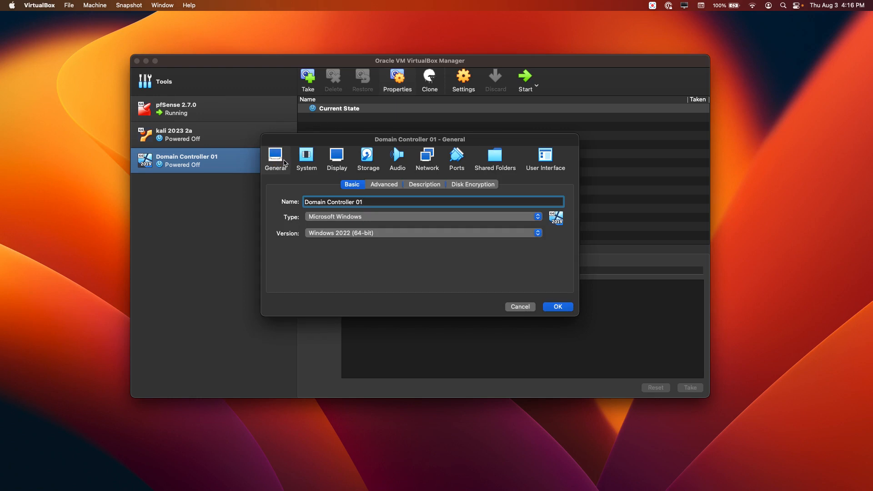
left_click(385, 186)
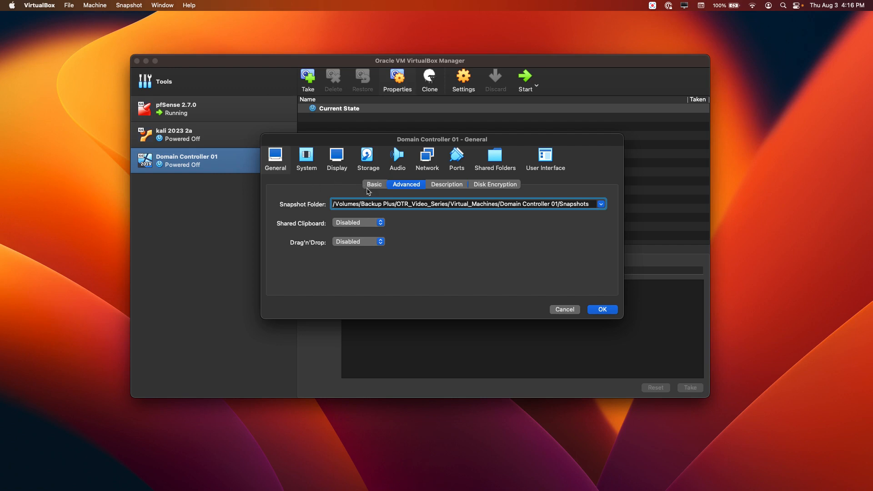
left_click(380, 223)
left_click(352, 246)
left_click(380, 242)
left_click(369, 265)
- Attach Adapter 1 to the PandaLab.com NAT Network and save the settings
left_click(429, 164)
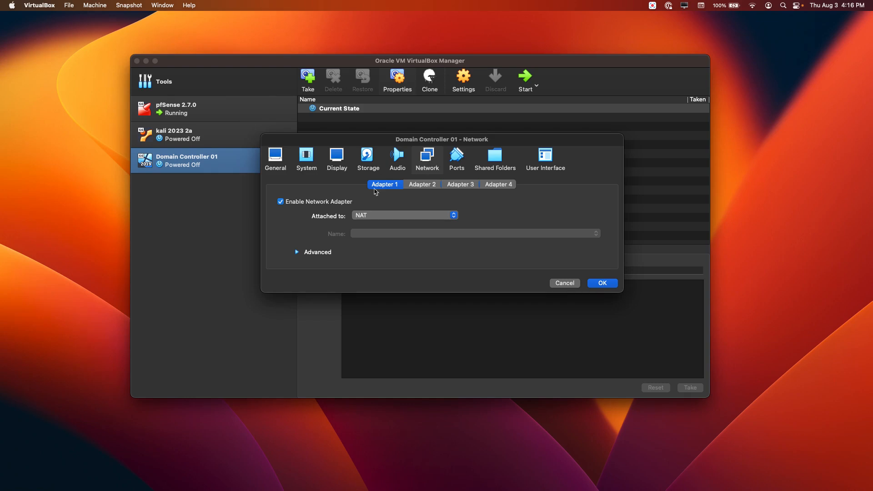
left_click(408, 217)
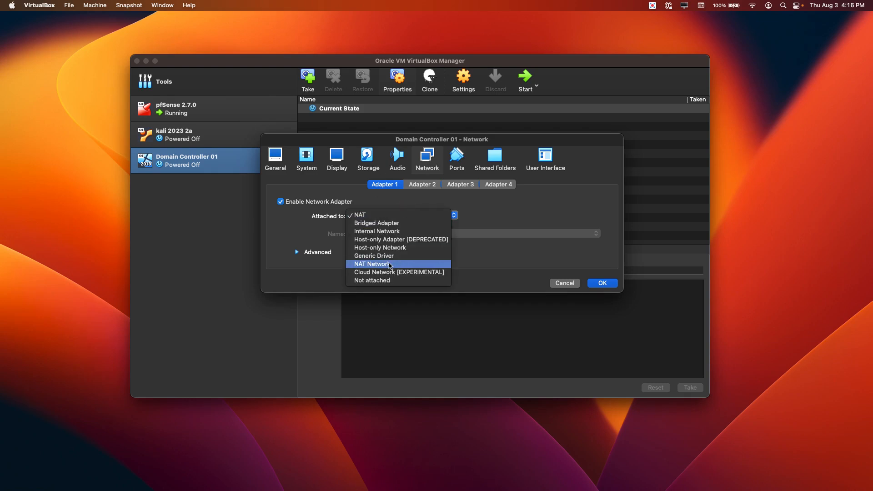
left_click(390, 265)
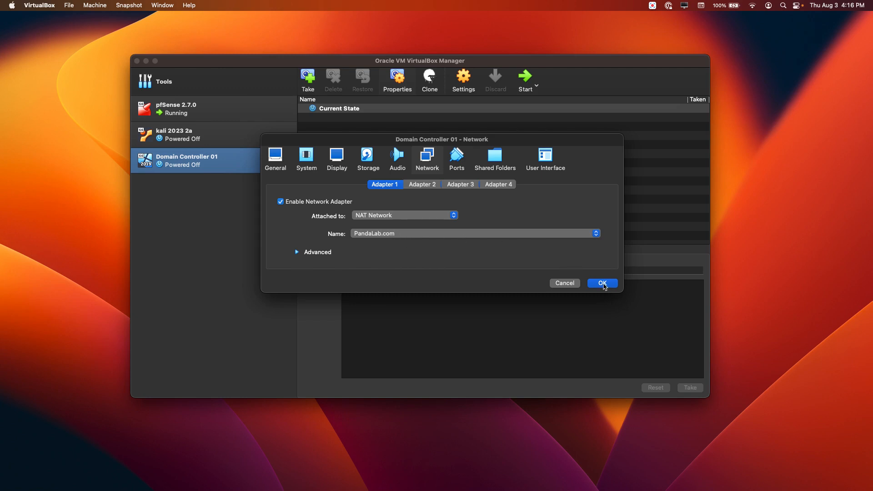
left_click(603, 284)
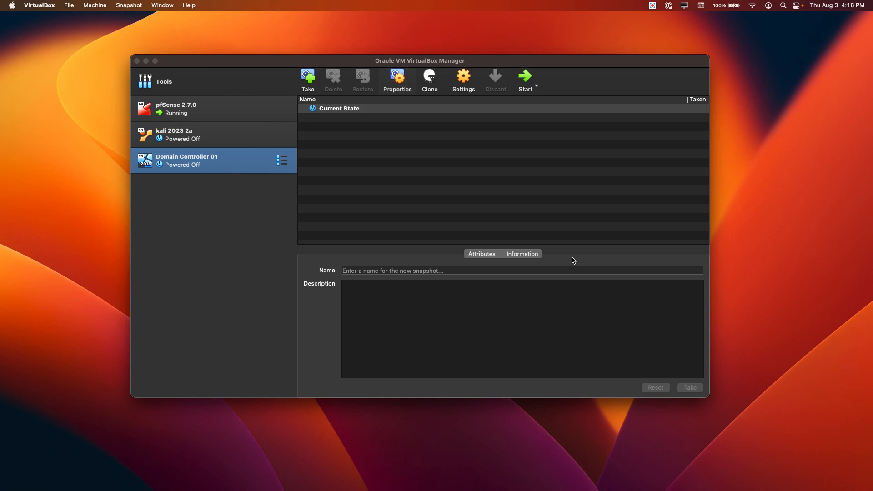
- Start Domain Controller 01 so it boots into Windows Server setup
left_click(195, 162)
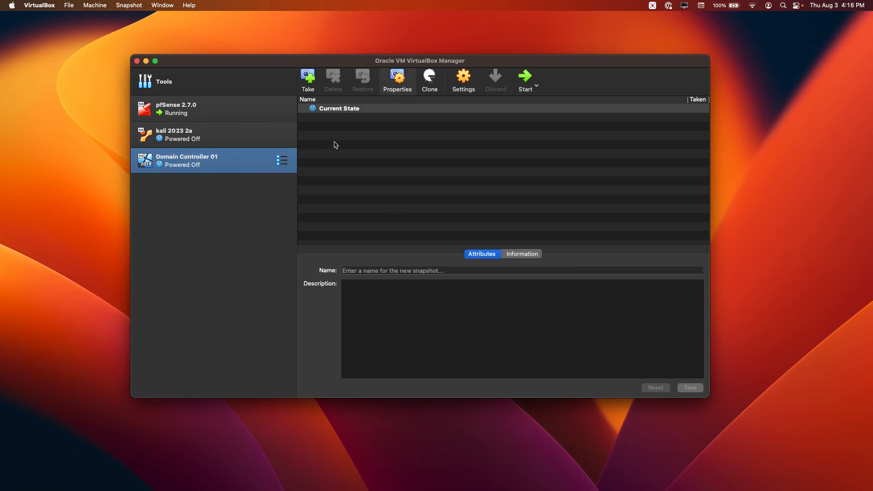
left_click(526, 80)
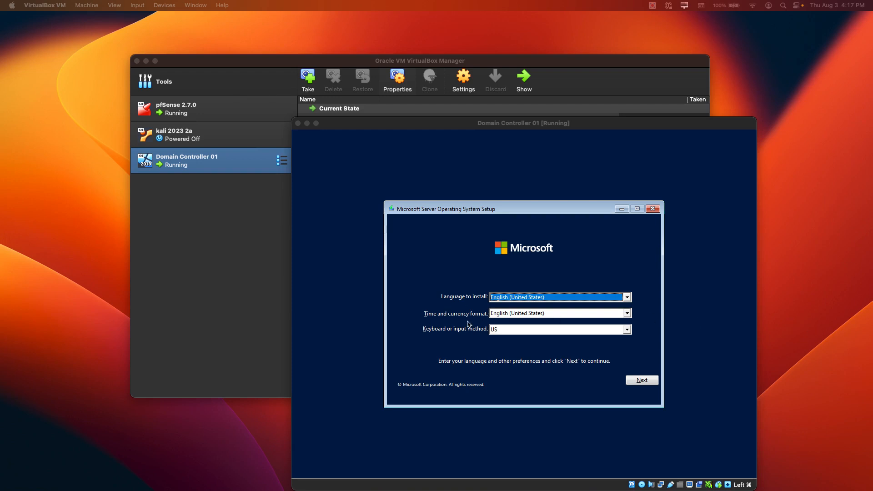
left_click(641, 380)
- Keep the default English (United States) language settings and begin Install now, moving the VM window up-left
left_click(642, 380)
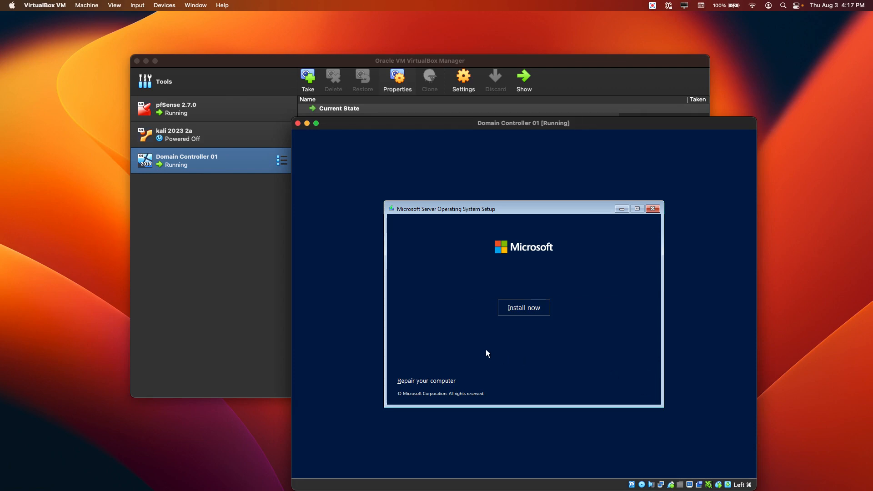
left_click(535, 308)
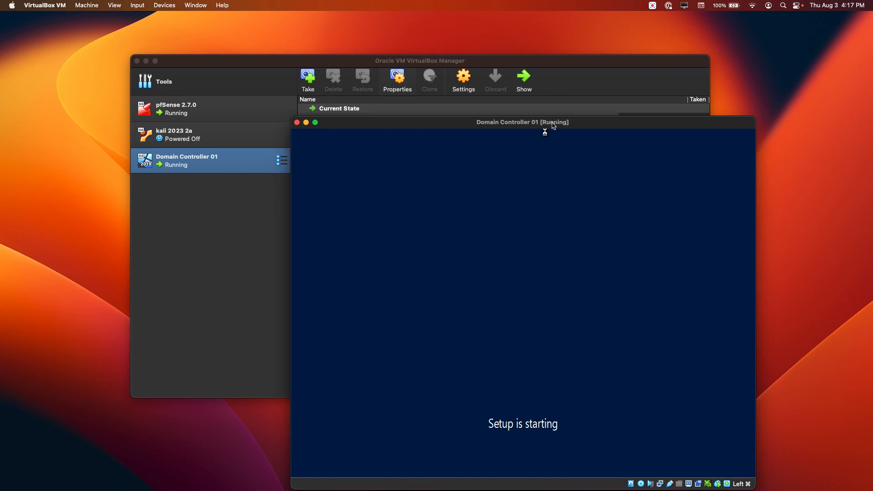
left_click_drag(554, 126, 520, 94)
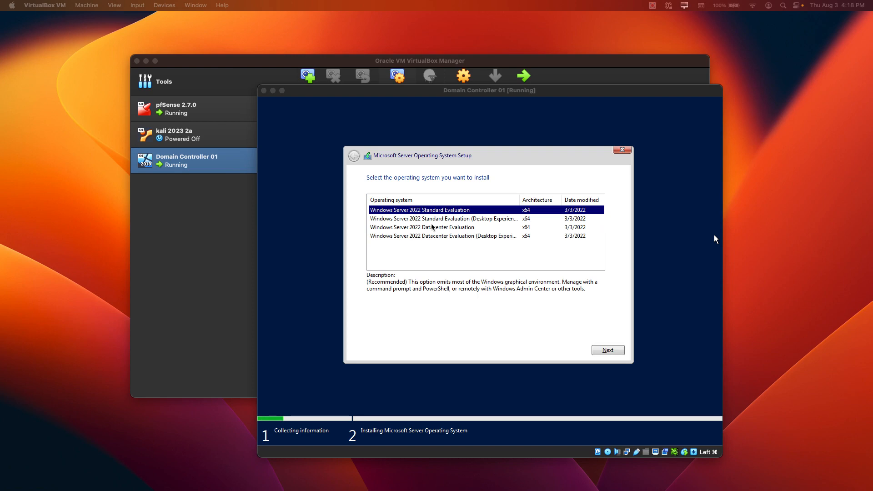
- Choose Windows Server 2022 Standard Evaluation (Desktop Experience) and advance to the license terms
left_click(473, 218)
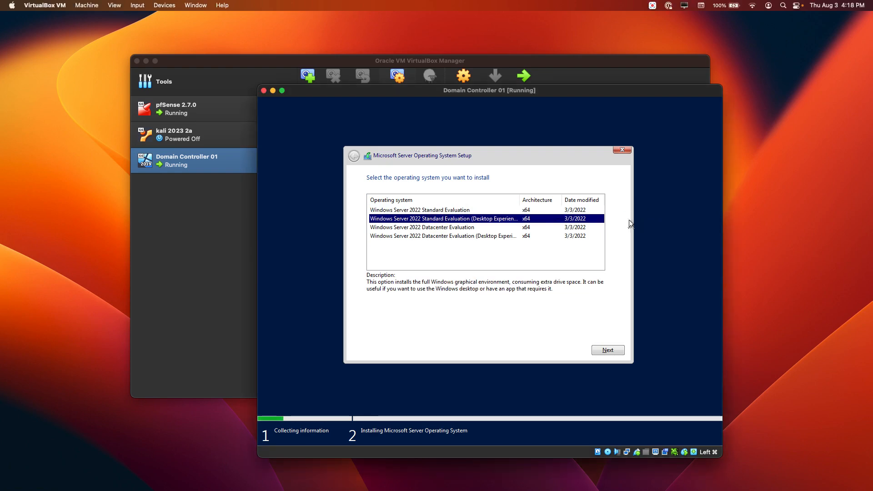
left_click_drag(519, 201, 528, 202)
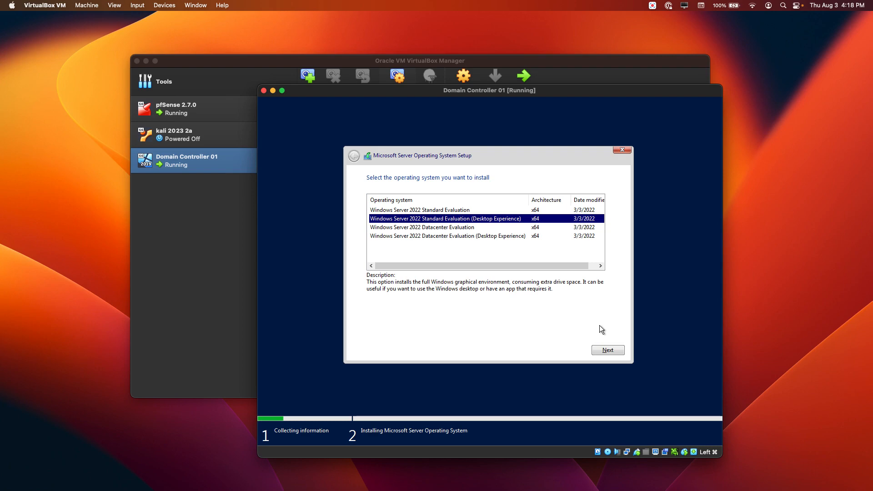
left_click(617, 349)
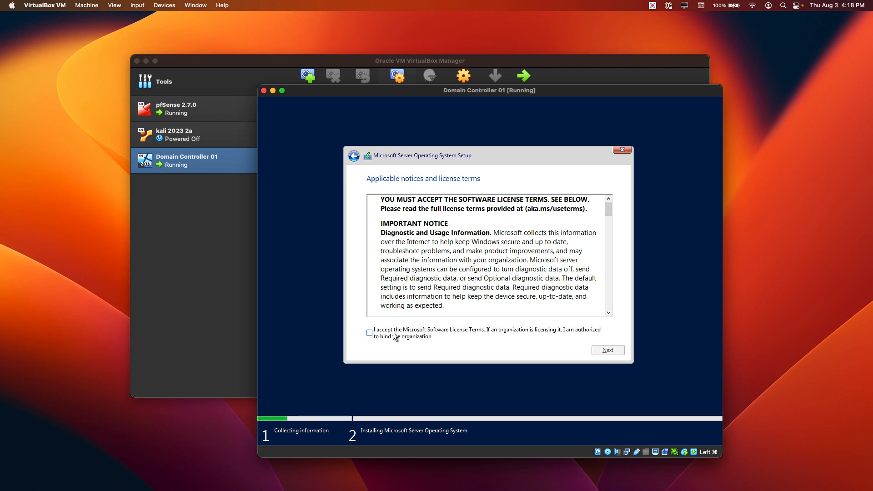
- Accept the license, choose Custom: Install only, and target the 100 GB unallocated Drive 0
left_click(370, 334)
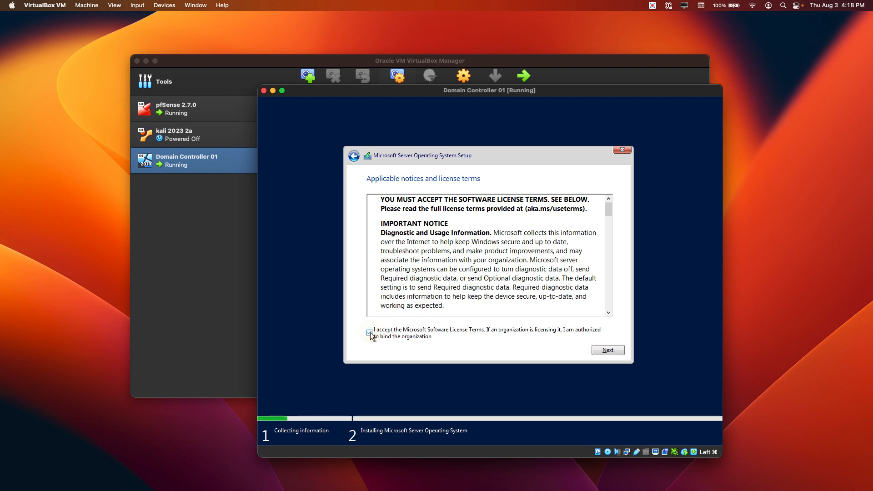
left_click(616, 350)
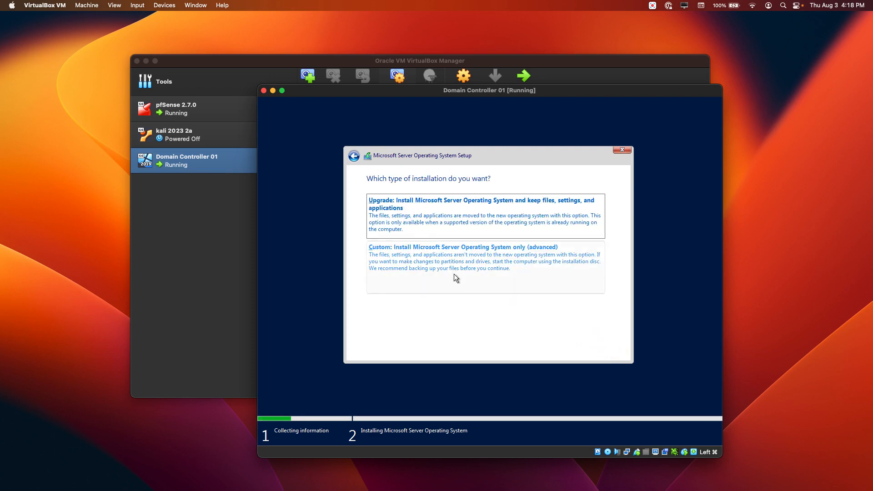
left_click(446, 263)
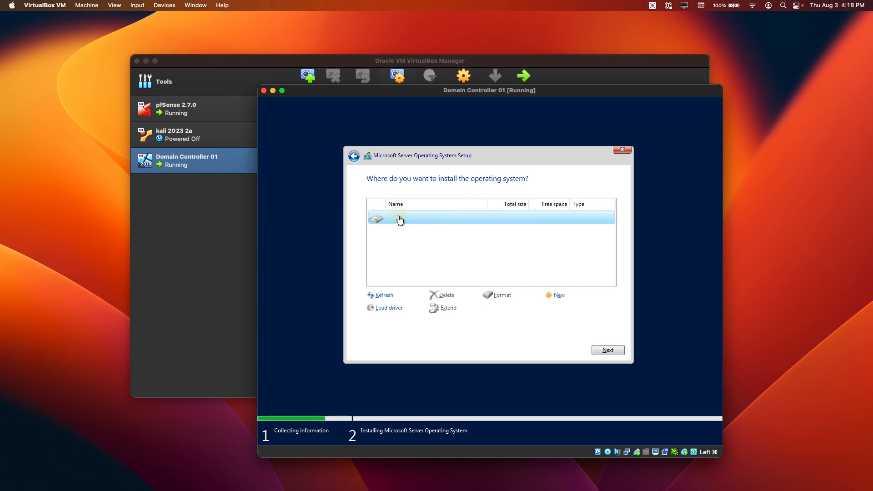
left_click(609, 351)
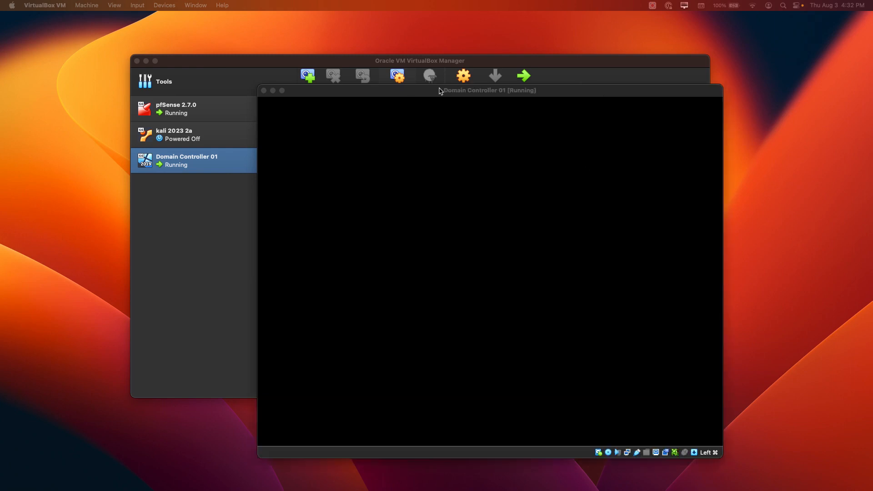
- Shift the Domain Controller 01 VM window slightly left while Windows shows Getting ready
left_click_drag(438, 91, 396, 84)
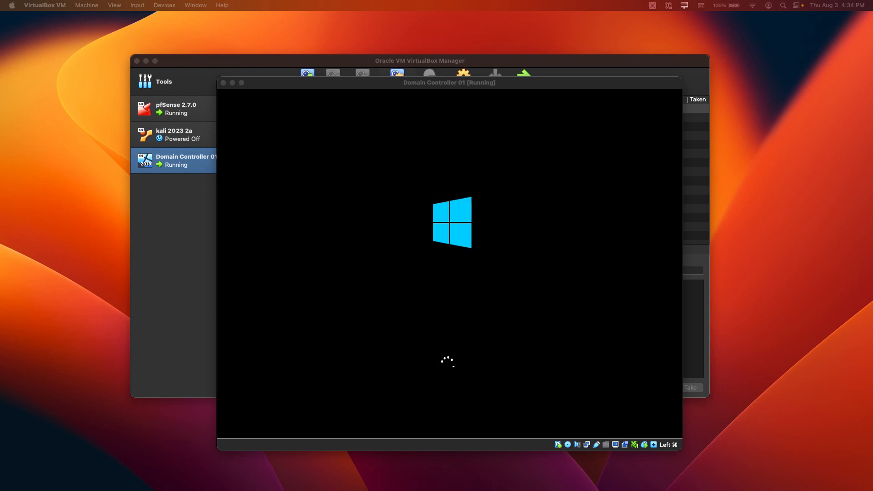
left_click(526, 86)
left_click(508, 85)
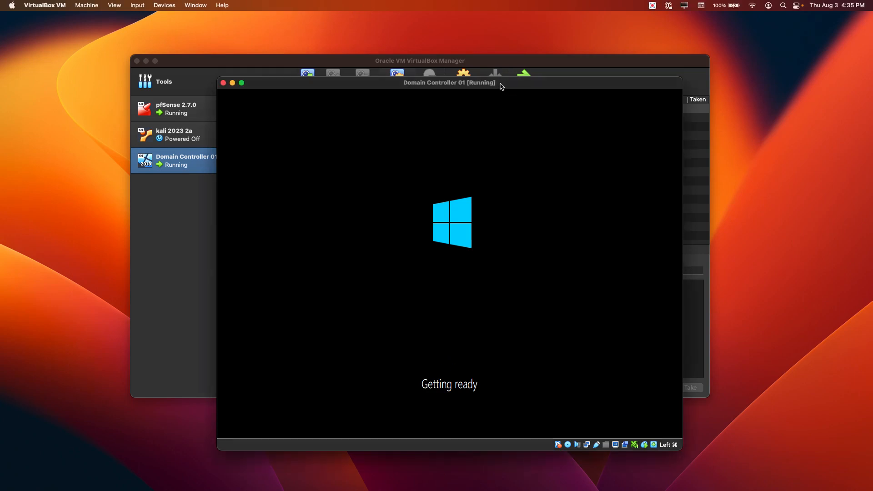
left_click_drag(501, 86, 490, 90)
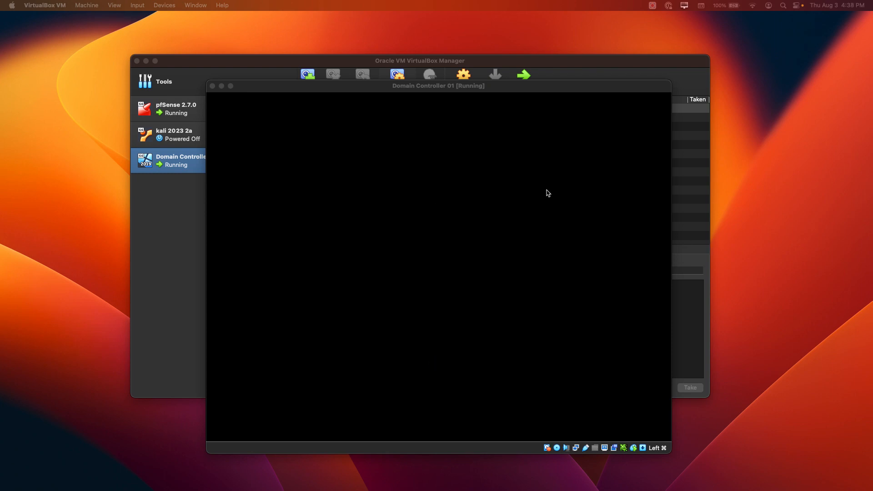
- Refocus the VM window and wait for the Customize settings Administrator password page
left_click(375, 87)
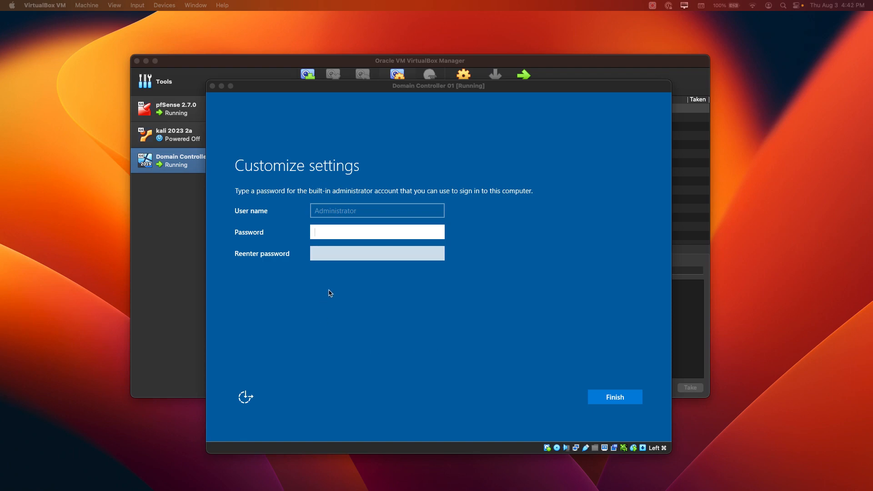
- Type the Administrator account password into both the Password and Reenter password fields
left_click(325, 234)
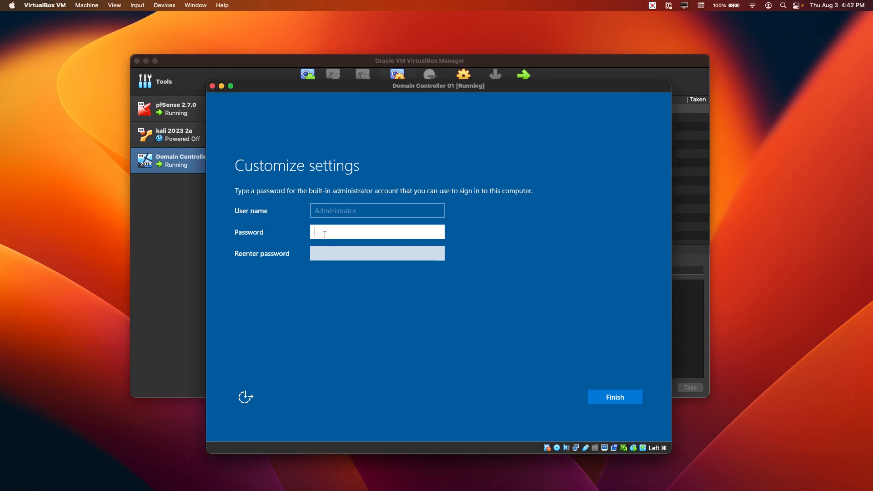
type("Password1!123")
key("Tab")
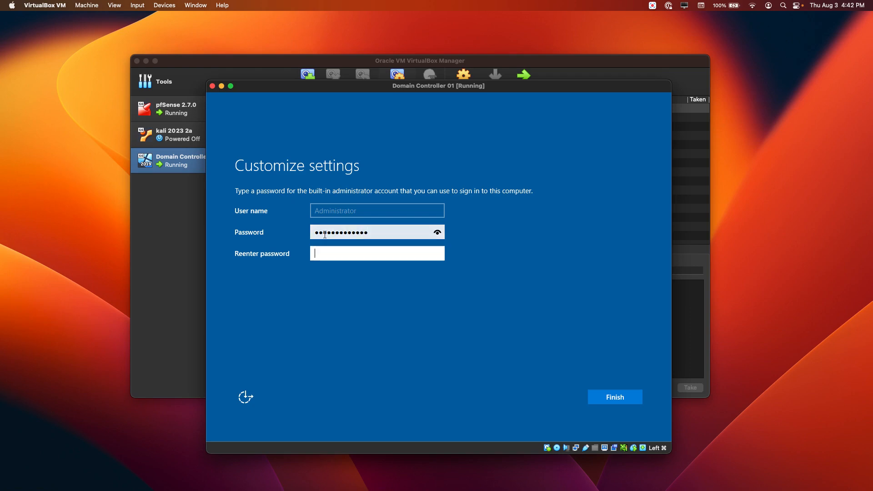
type("Password1!")
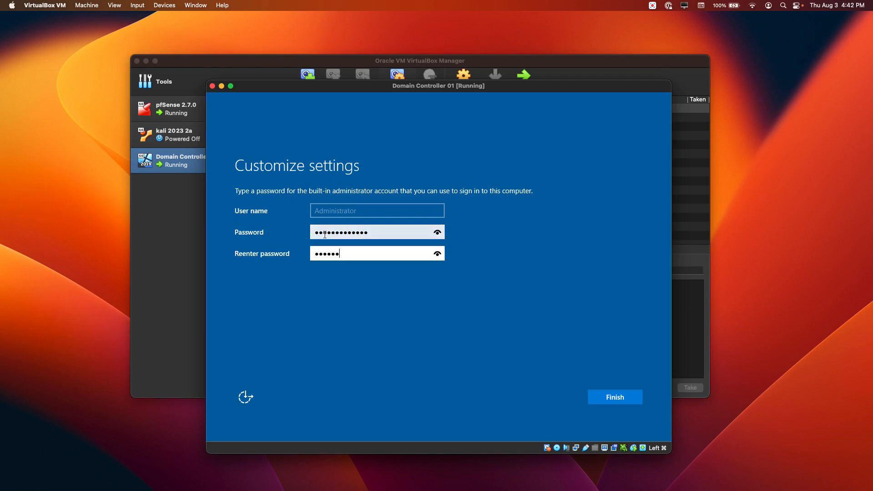
type("123")
- Submit the new password with Finish and reposition the VM window while settings finalize
left_click(624, 401)
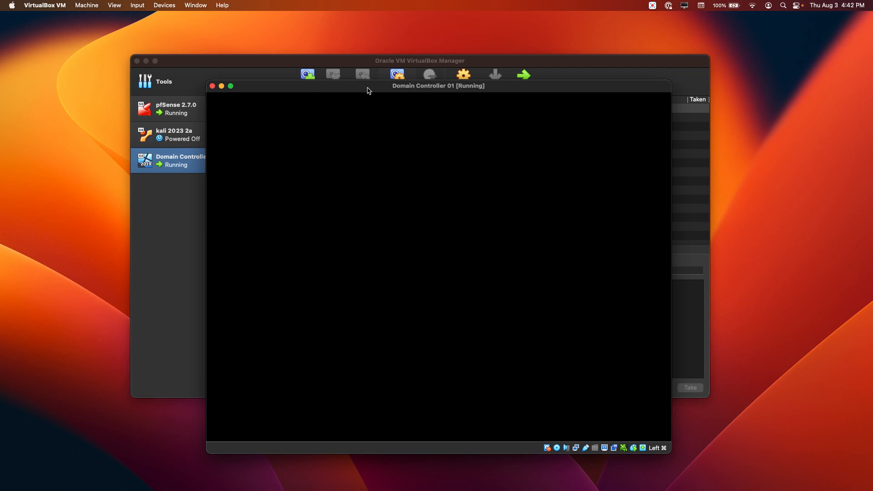
left_click_drag(366, 88, 371, 81)
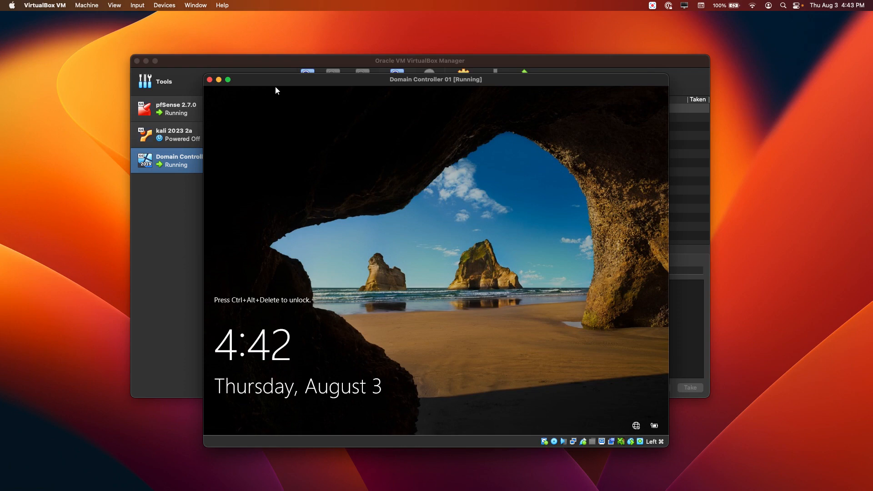
- Dismiss the lock screen and sign in as Administrator with the account password
left_click_drag(311, 83, 309, 79)
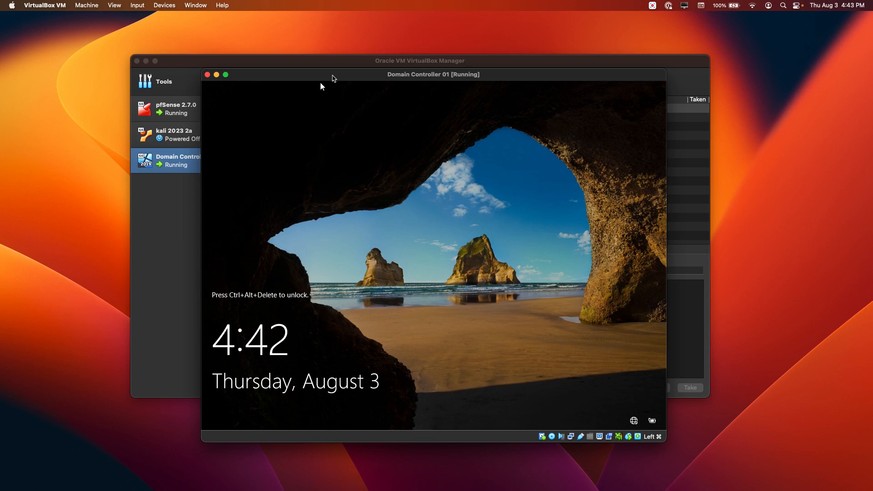
key("super+Delete")
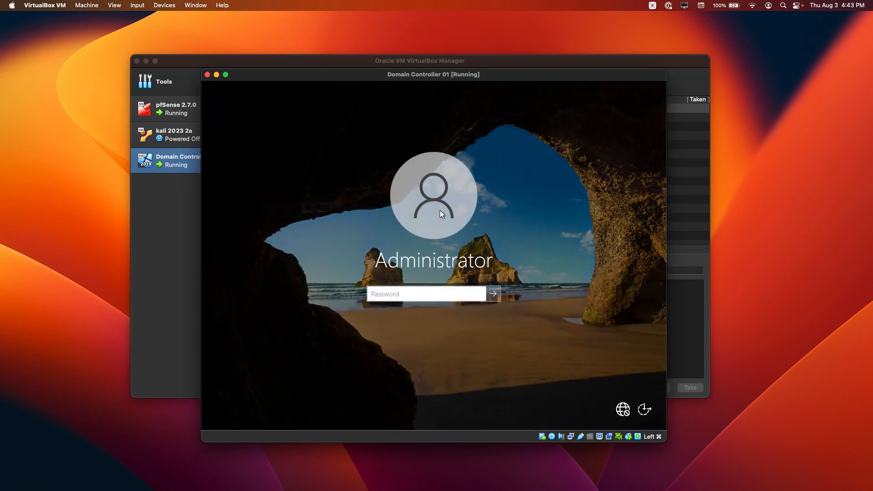
left_click(406, 296)
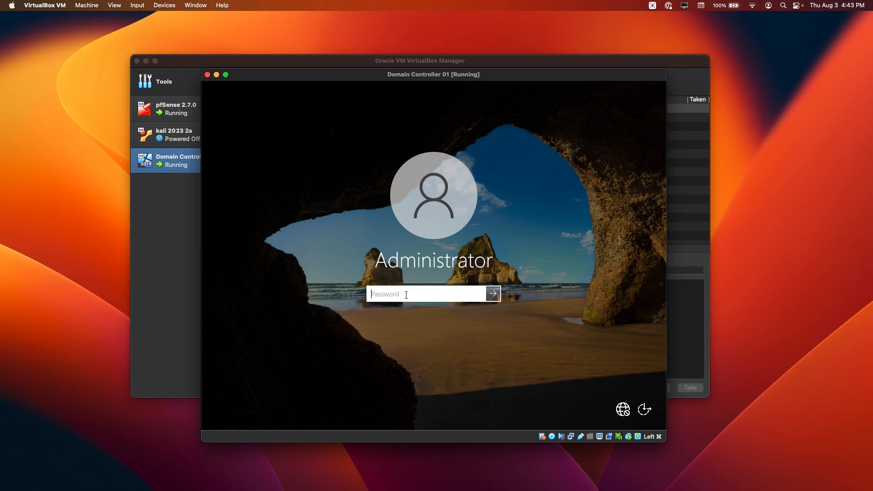
type("Password1234!")
key("Return")
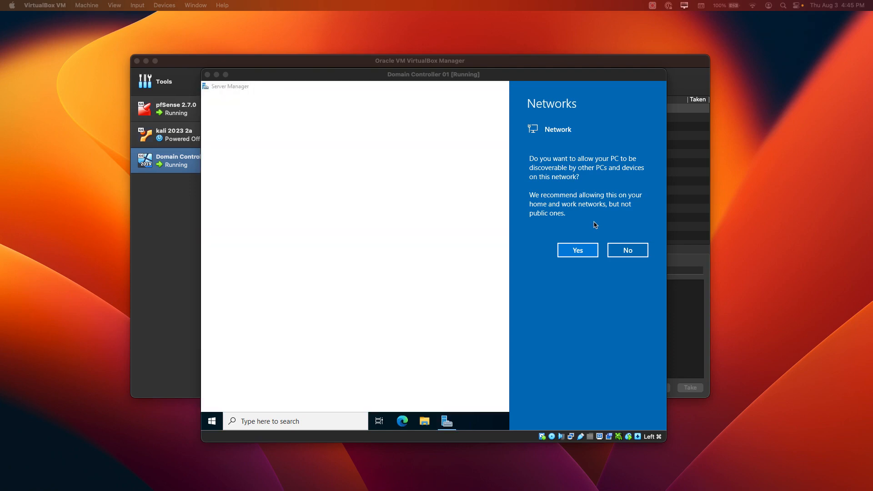
- Answer Yes to network discoverability and close the Windows Admin Center notice
left_click(579, 254)
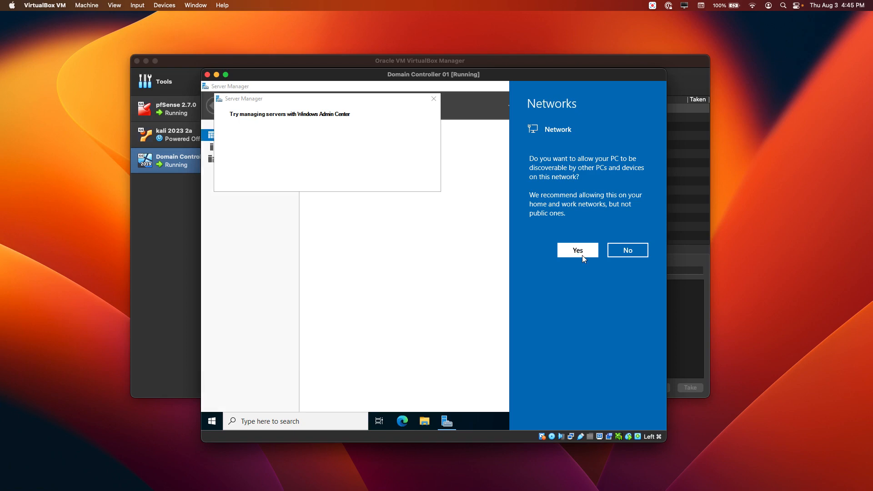
left_click(582, 256)
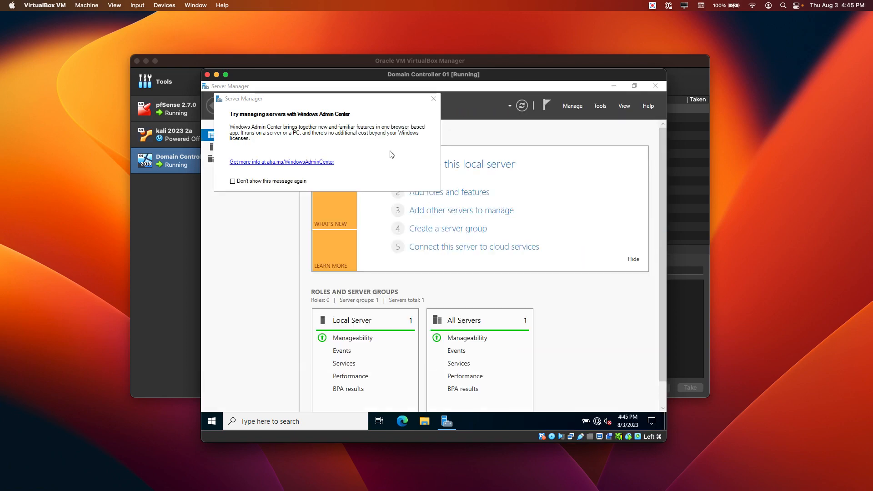
left_click(370, 104)
left_click_drag(369, 100, 370, 114)
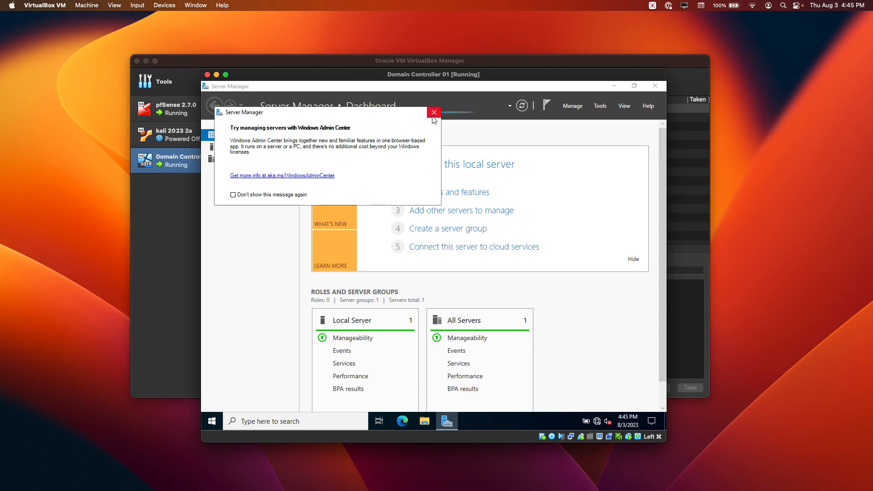
left_click(434, 113)
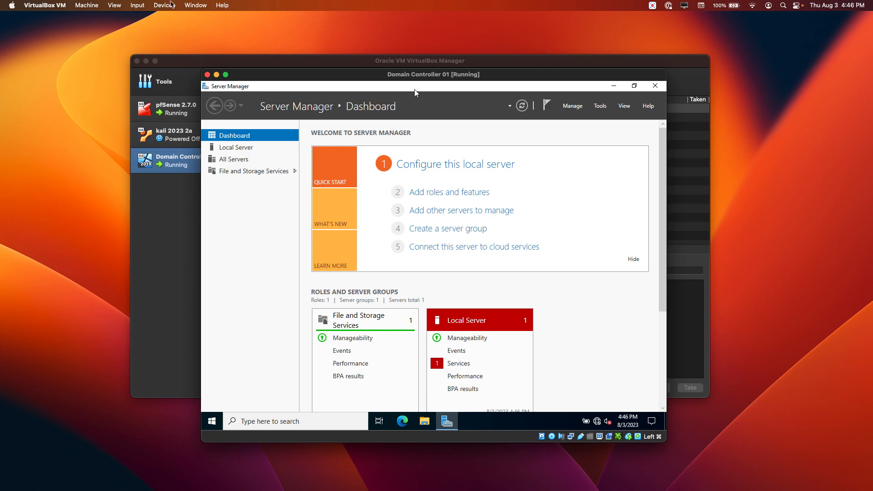
- Remove the installation disk from the VM's virtual optical drive via Devices > Optical Drives
left_click(168, 6)
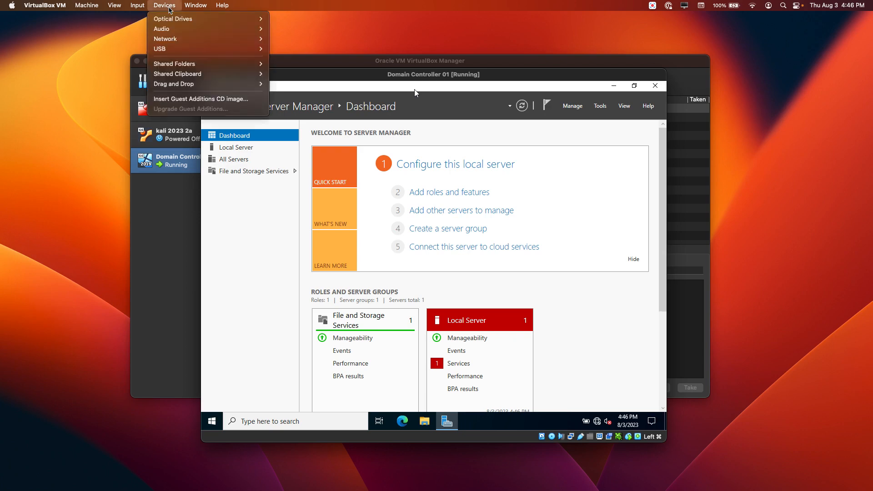
mouse_move(184, 19)
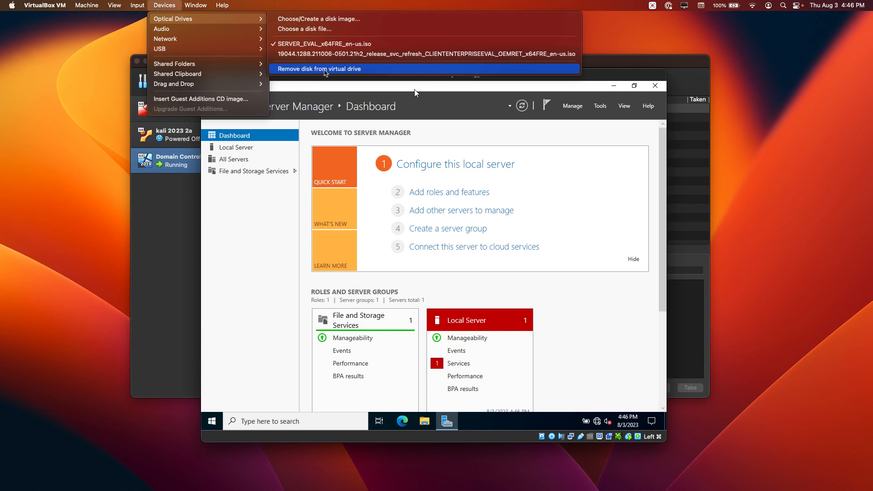
left_click(343, 70)
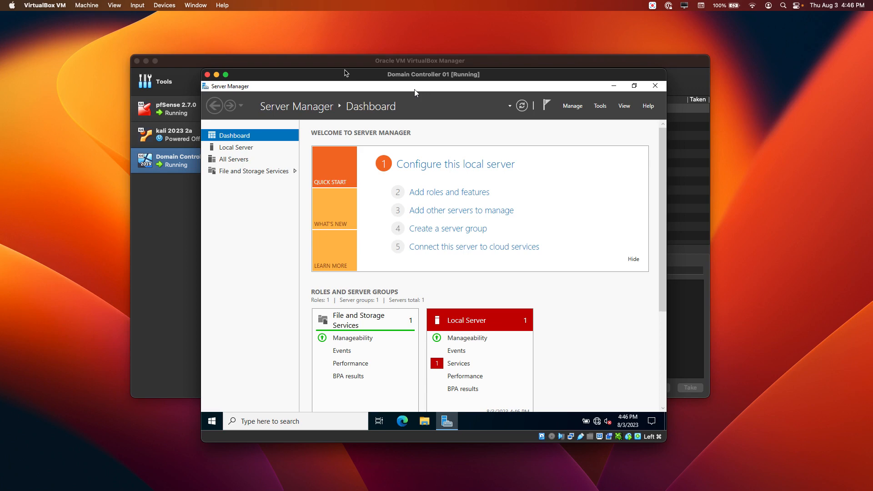
left_click(164, 7)
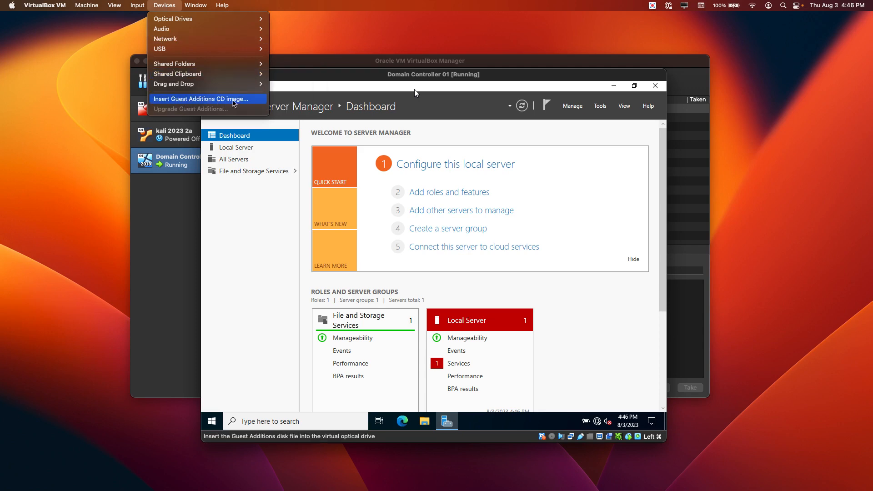
- Insert the Guest Additions CD and browse drive D: in File Explorer opened from search
left_click(235, 101)
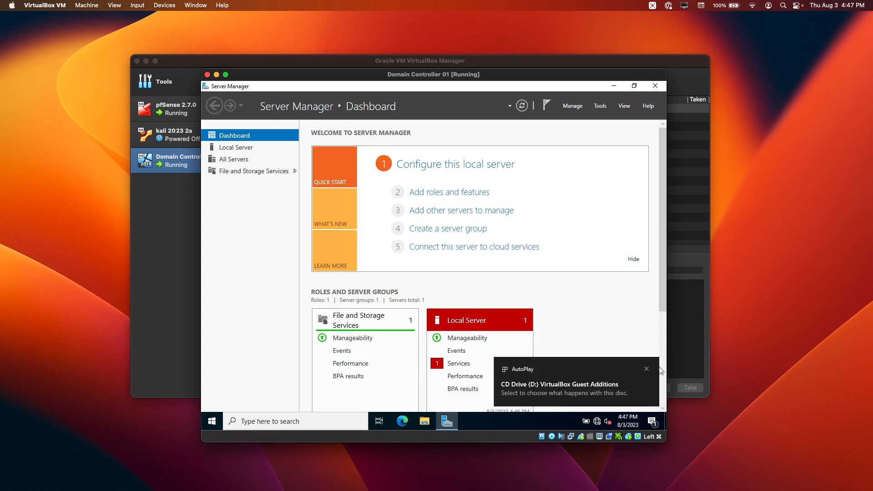
left_click(646, 369)
left_click(309, 421)
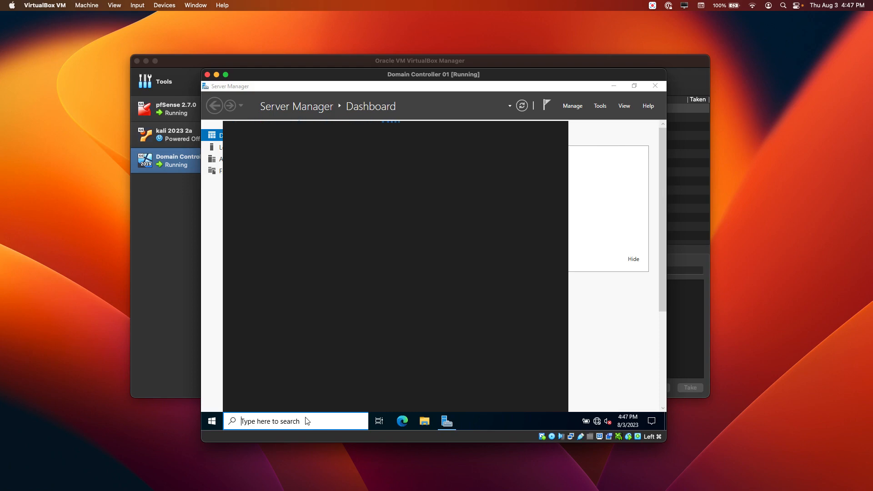
type("file e")
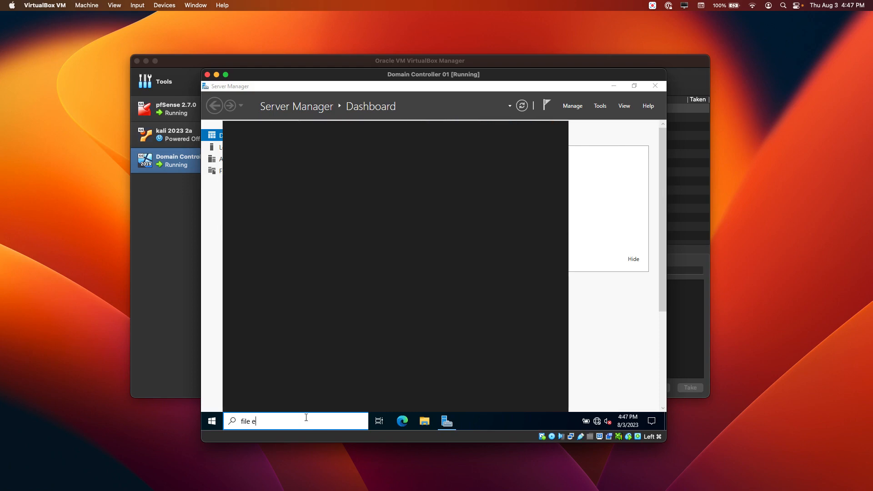
type("xplorer")
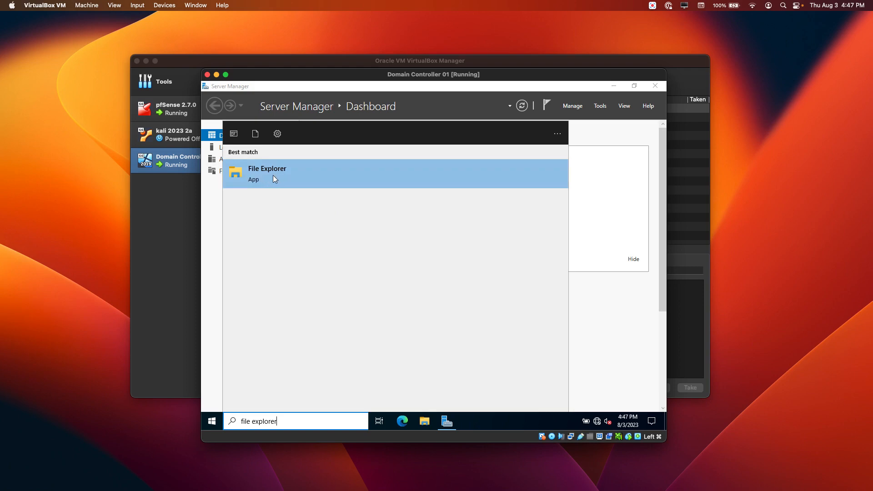
left_click(274, 178)
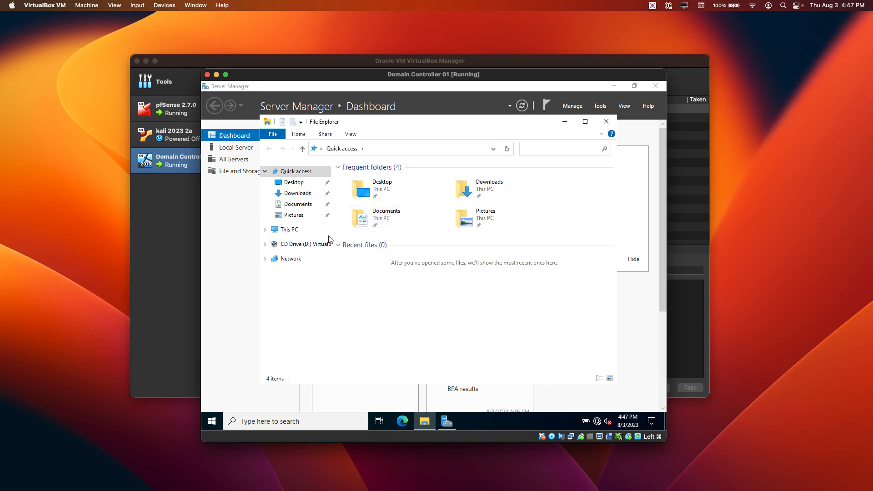
left_click_drag(331, 235, 382, 235)
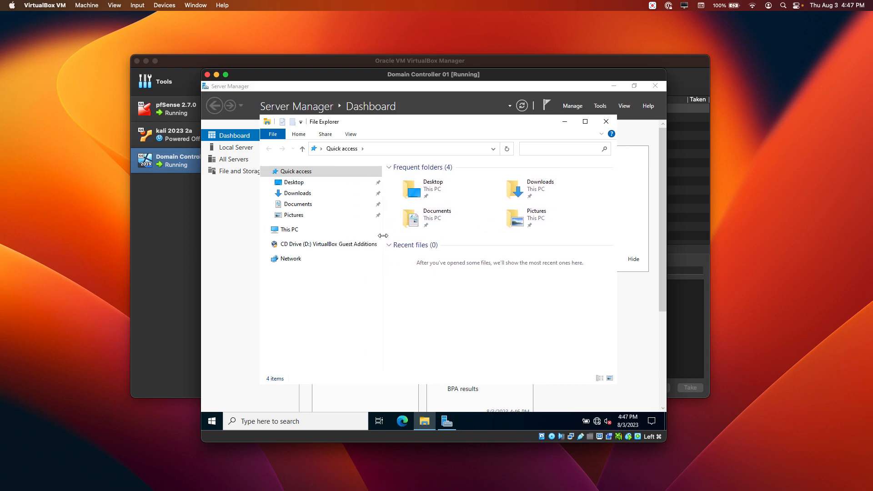
left_click(337, 245)
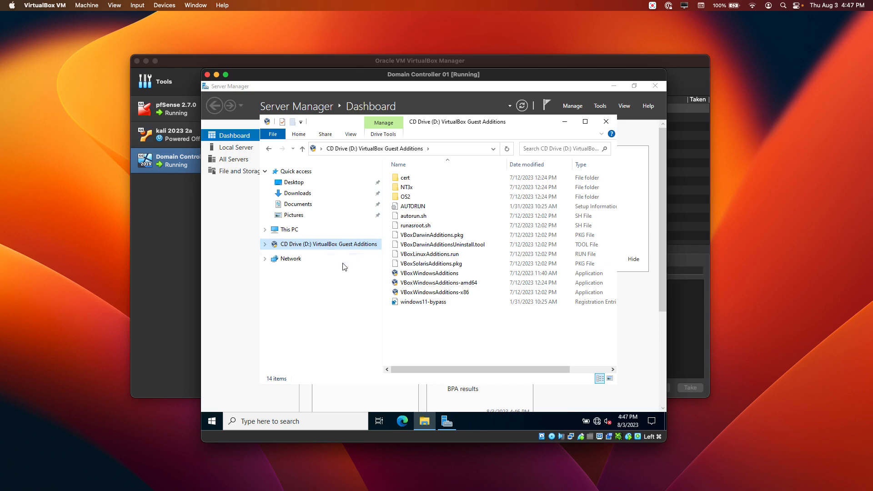
- Run VBoxWindowsAdditions with default folder and components, choosing 'I want to manually reboot later'
left_click(448, 276)
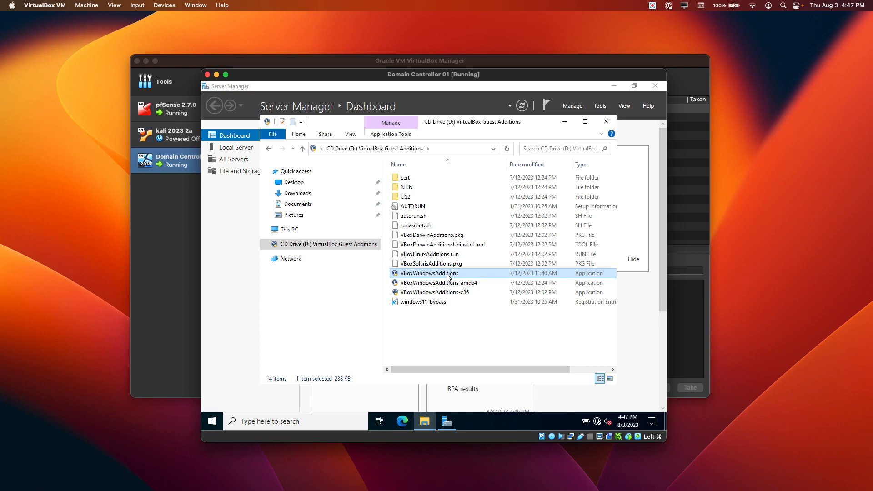
double_click(449, 277)
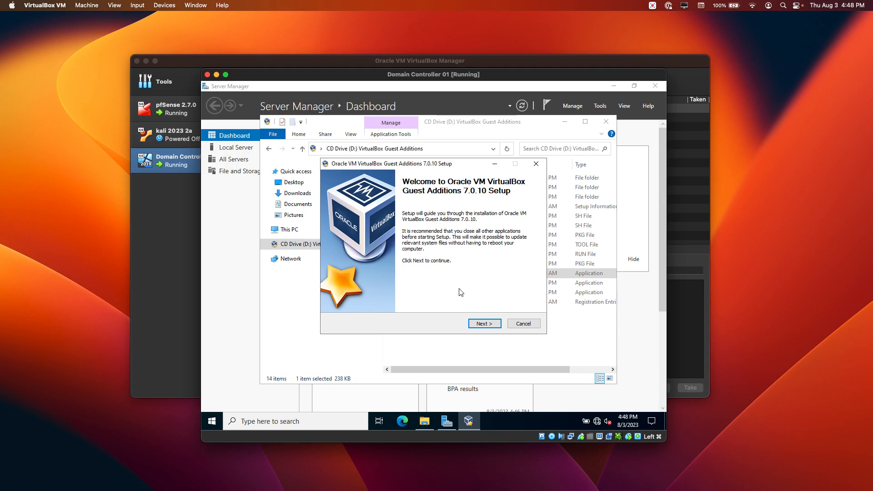
left_click(485, 321)
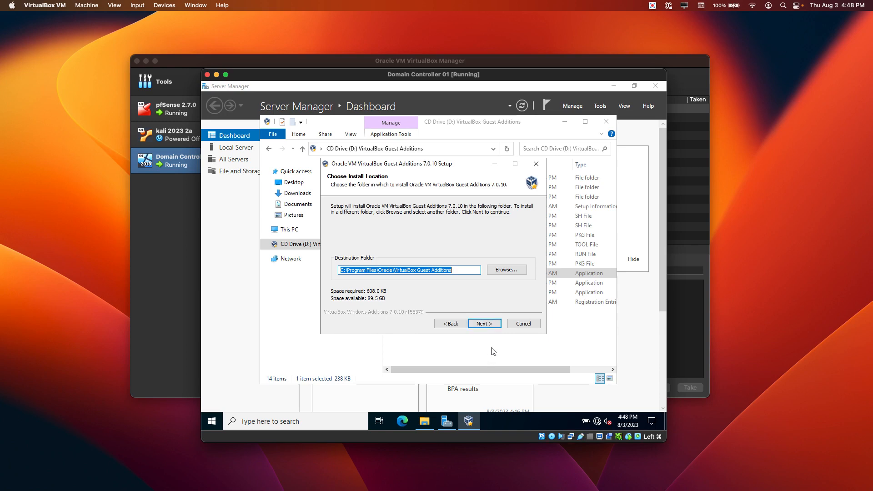
left_click(493, 325)
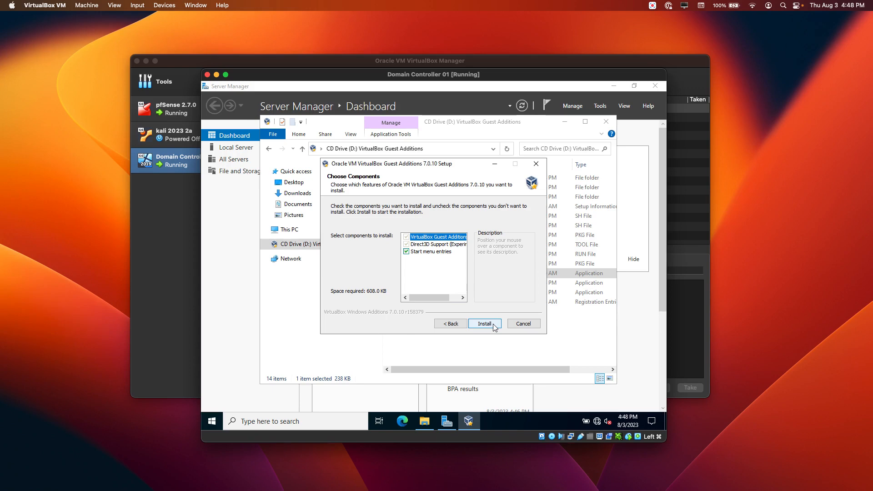
left_click(487, 324)
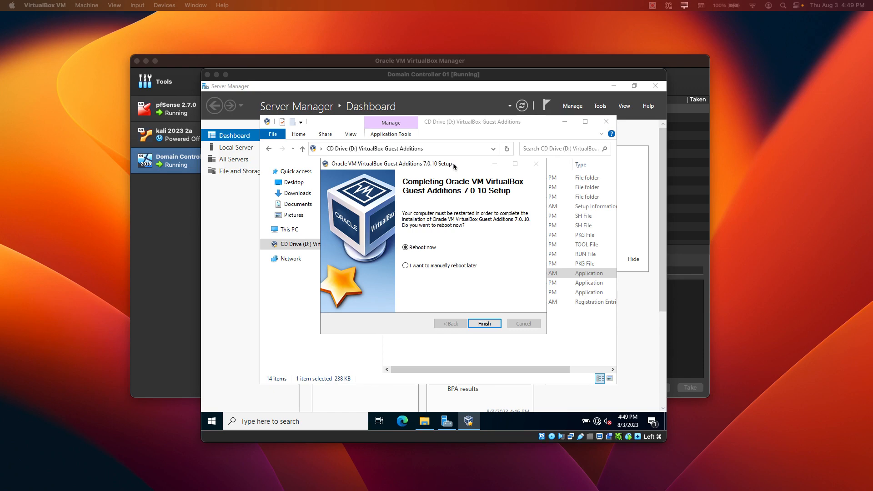
left_click(406, 265)
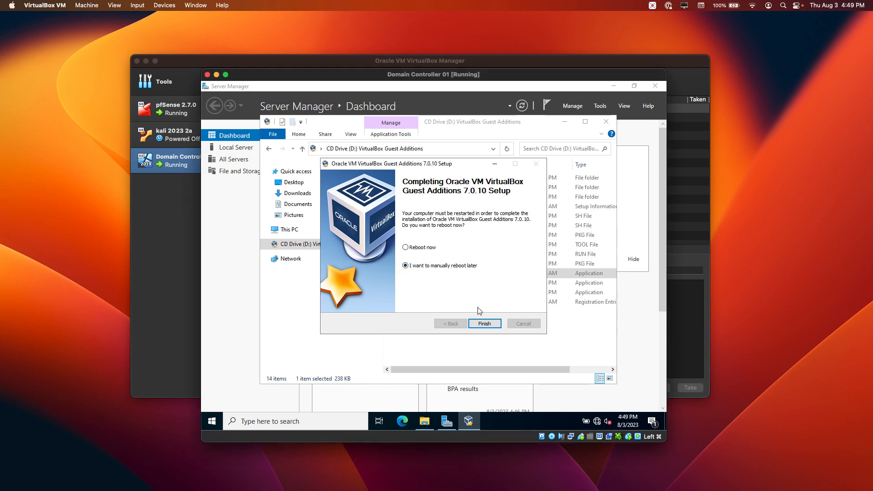
left_click(485, 324)
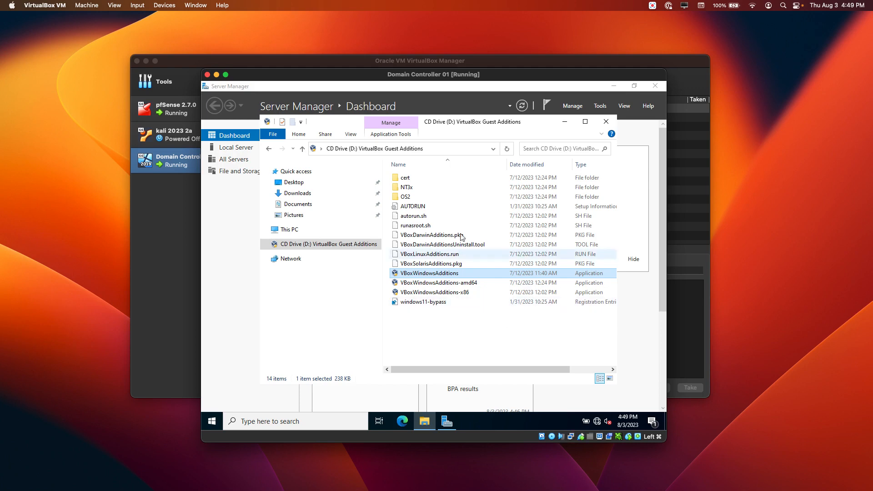
- Close the File Explorer window and start Windows Settings from the guest's Start menu
left_click(606, 123)
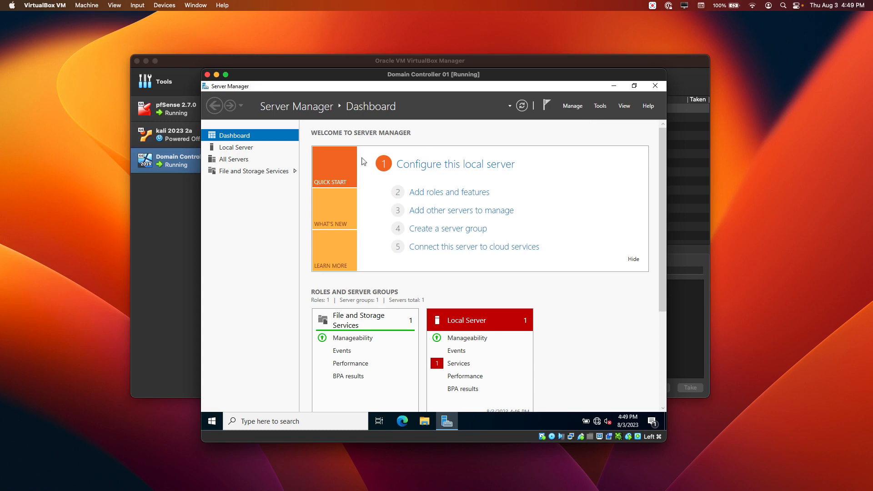
left_click(211, 422)
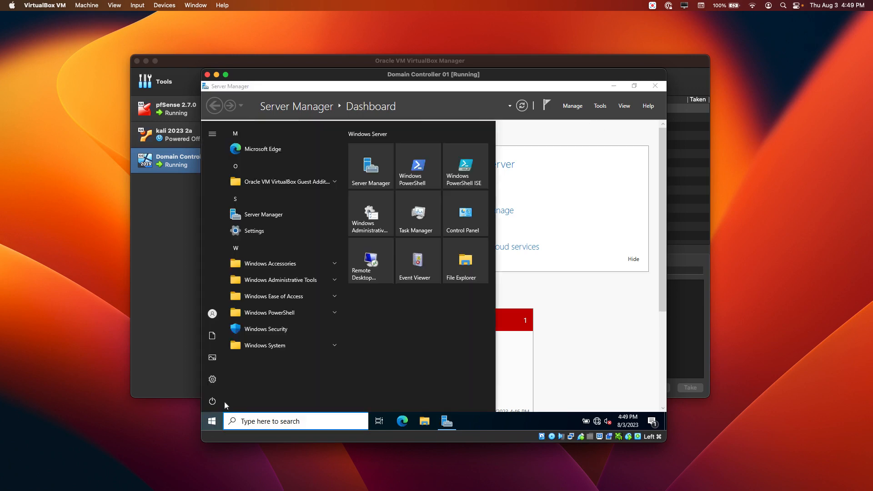
mouse_move(214, 380)
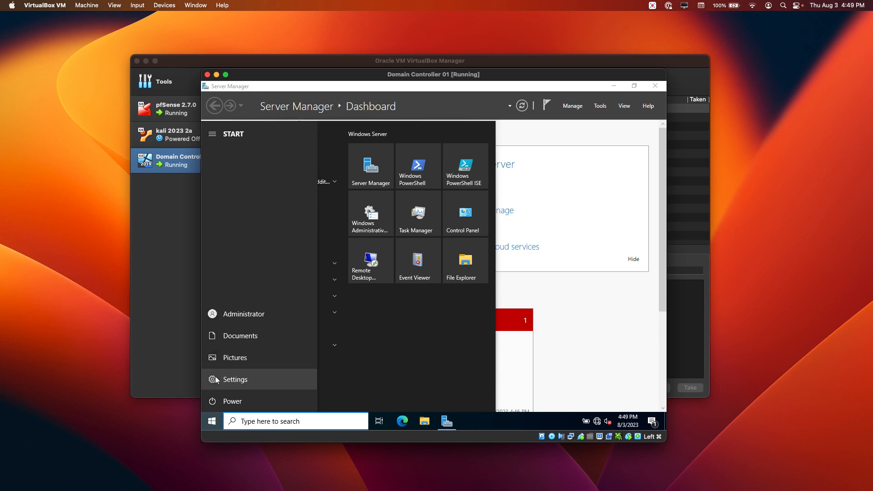
left_click(236, 381)
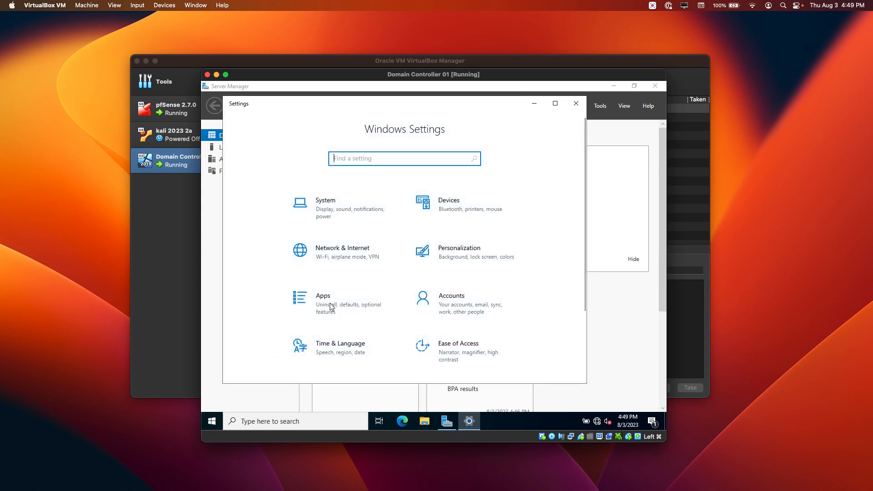
- Open System > About, select the device name WIN-2LAD98ODAU8, and scroll to Related settings
left_click(327, 212)
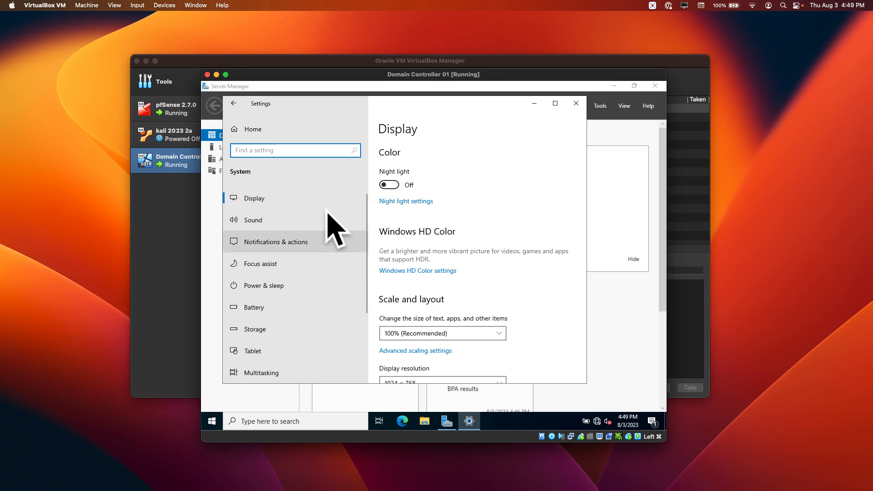
scroll(317, 235, "down", 2)
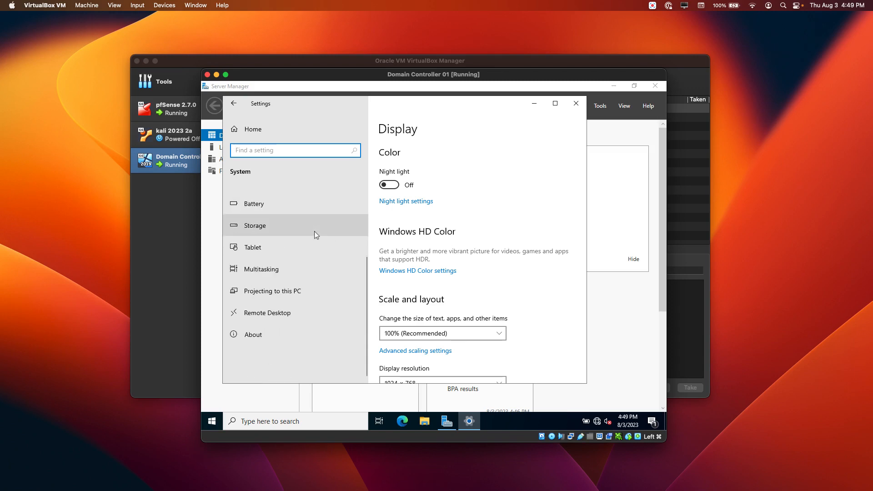
left_click(259, 337)
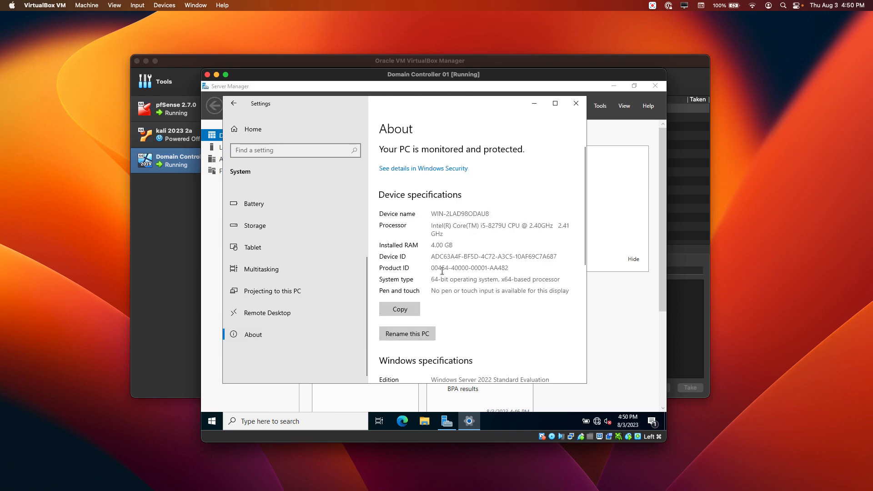
left_click_drag(497, 215, 396, 211)
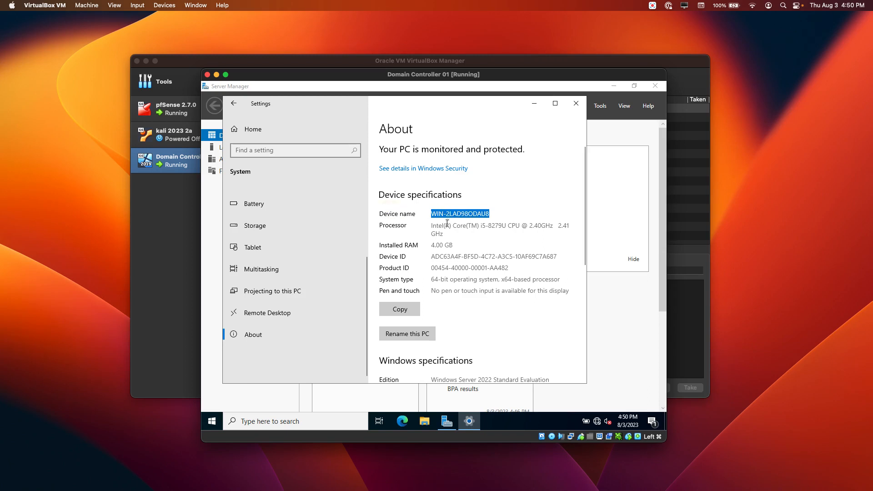
scroll(447, 229, "down", 2)
scroll(446, 229, "down", 5)
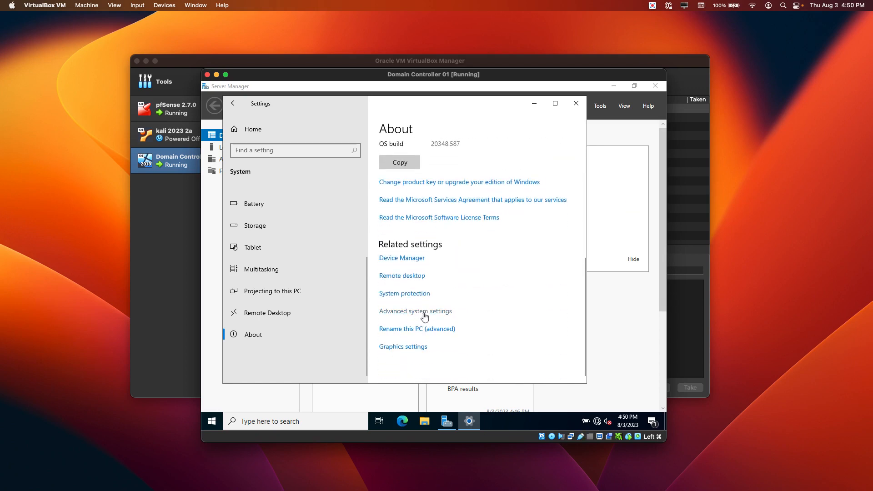
- Rename the computer to DC01 in System Properties, accept the restart notice, and close the window
left_click(426, 313)
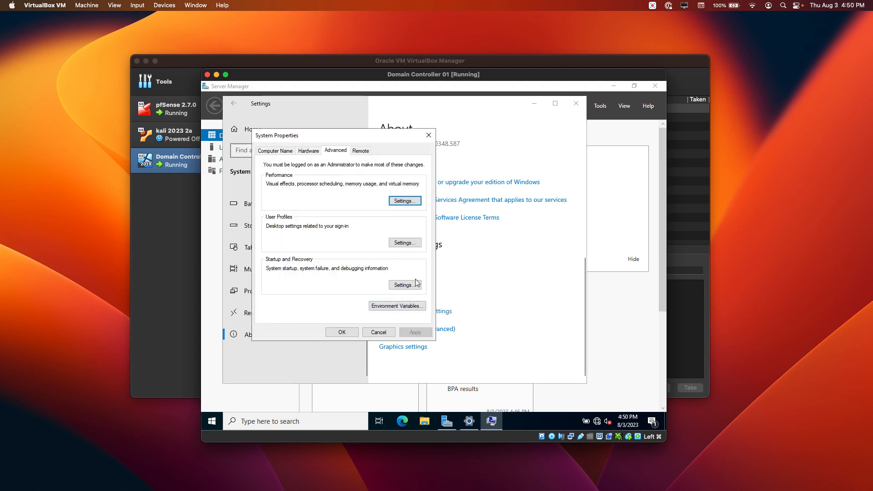
left_click(280, 153)
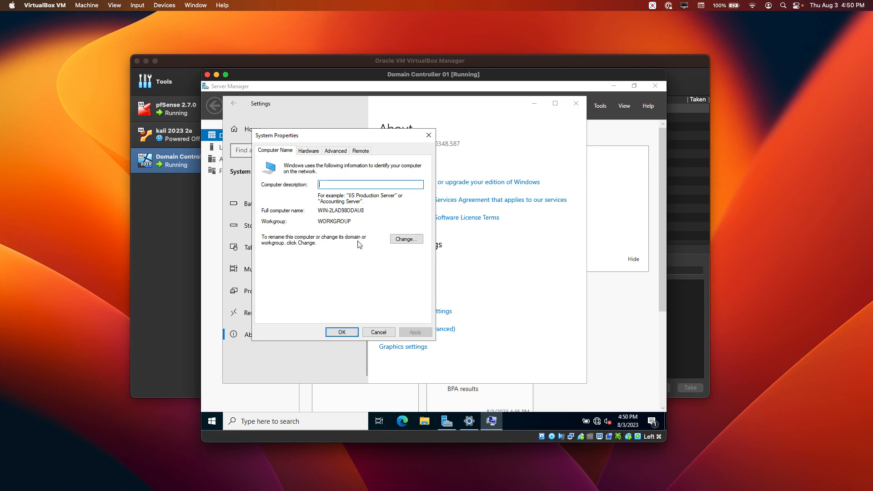
left_click(407, 239)
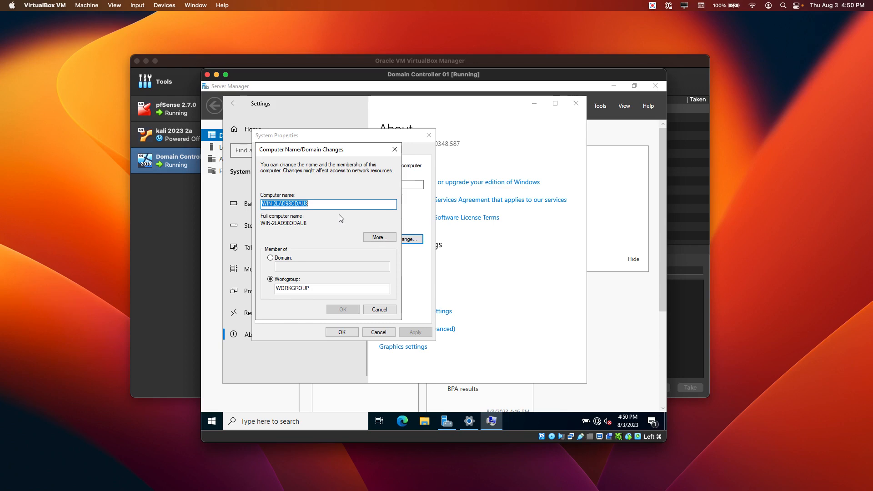
left_click(330, 203)
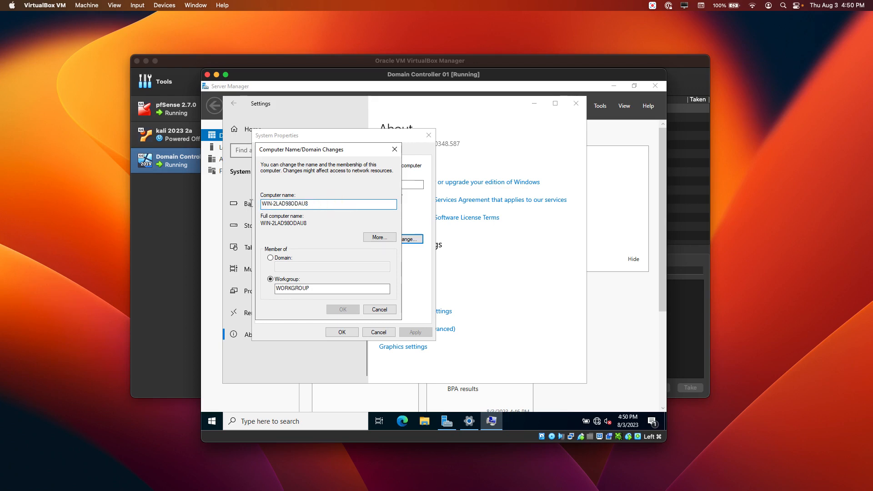
key("ctrl+a")
type("DC01")
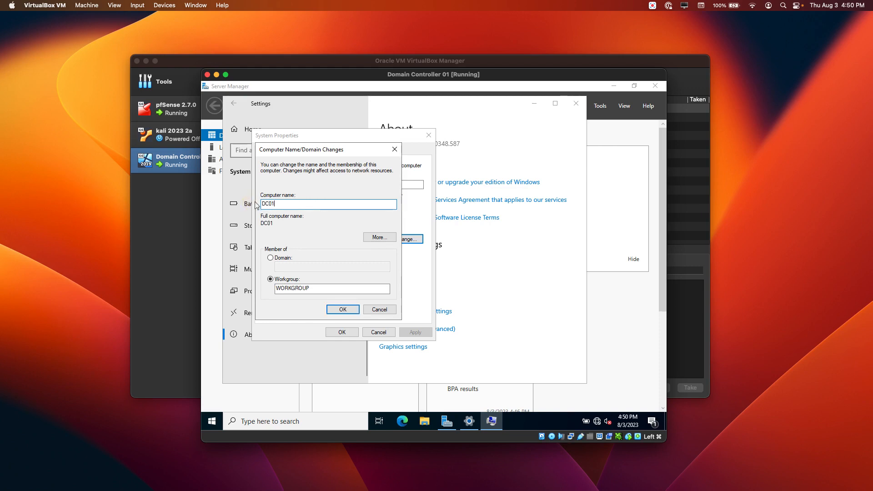
left_click(351, 310)
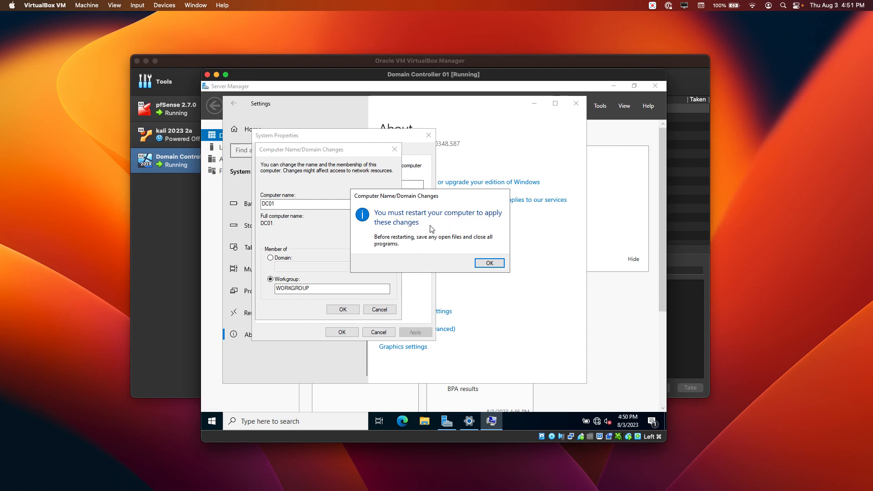
left_click(495, 264)
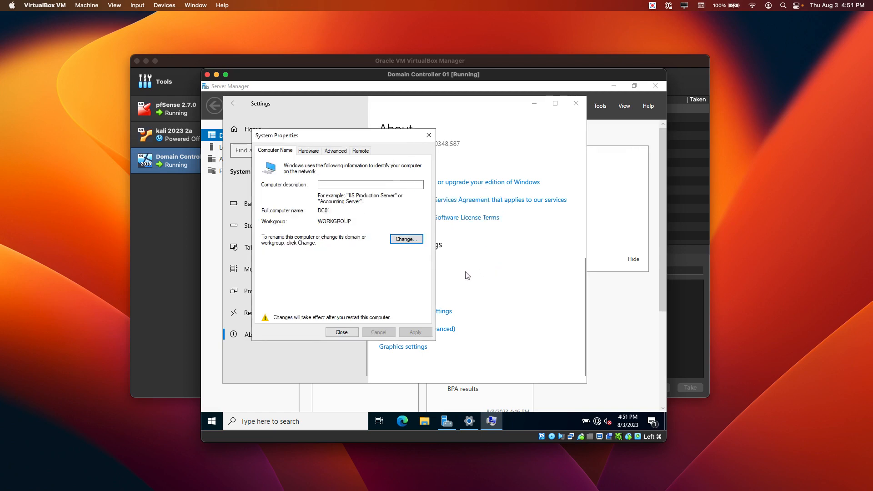
left_click(342, 332)
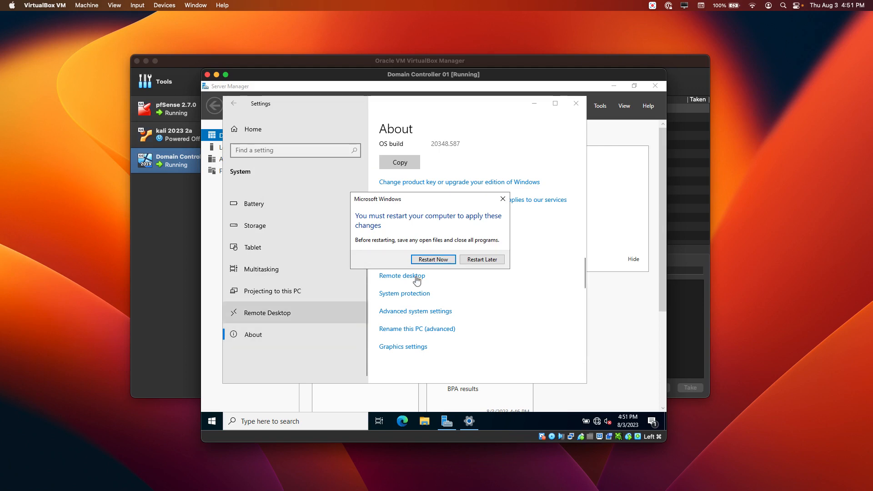
- Restart the server now to apply the DC01 name
left_click(438, 262)
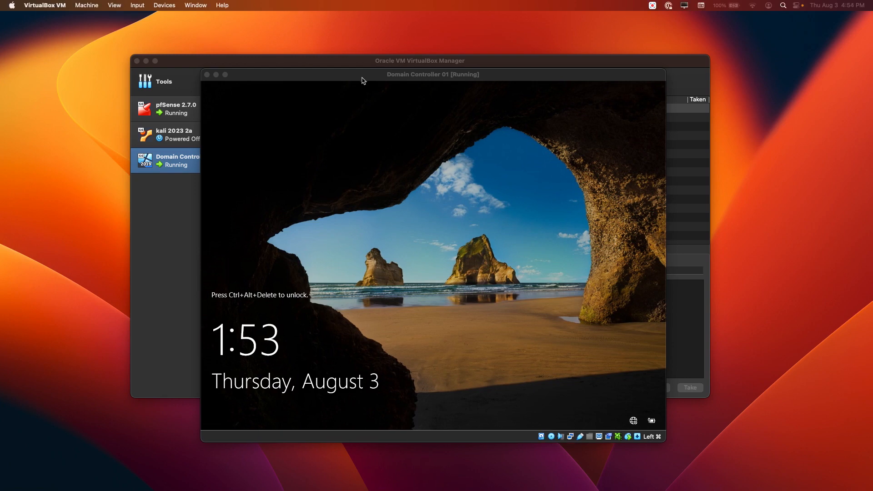
- Send Ctrl-Alt-Del to the VM from Input > Keyboard to reach the sign-in prompt
left_click_drag(366, 78, 375, 73)
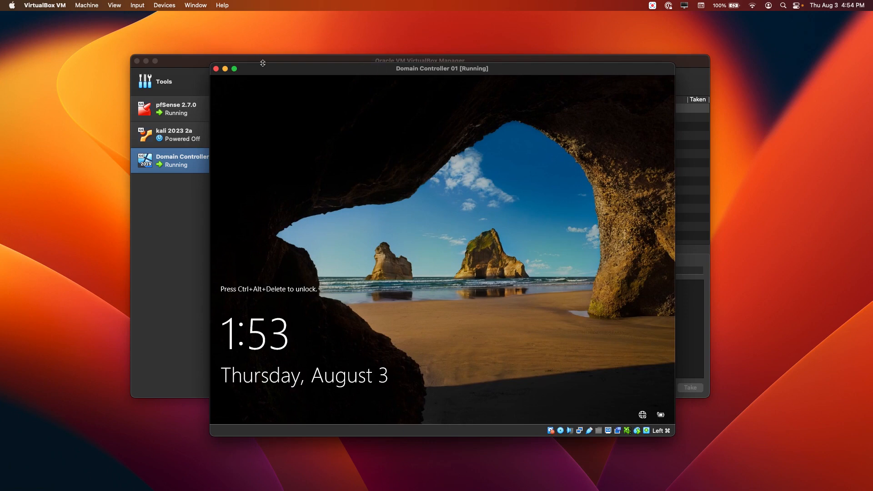
left_click(138, 6)
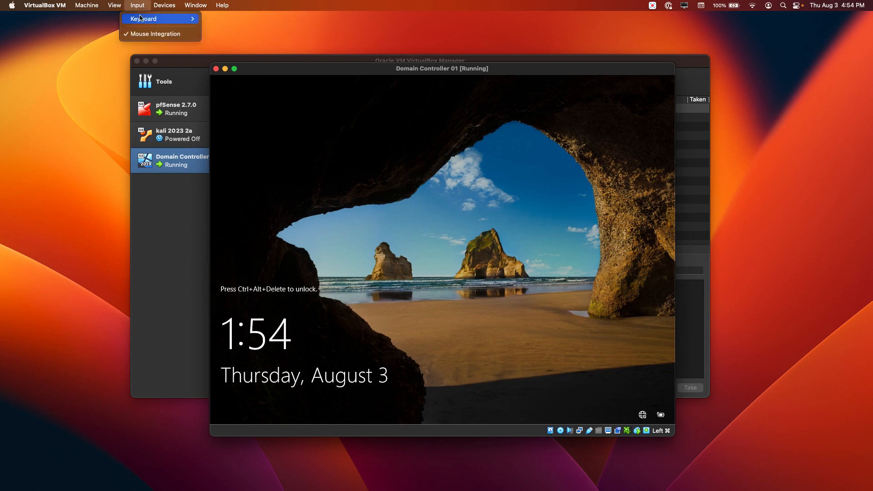
mouse_move(140, 20)
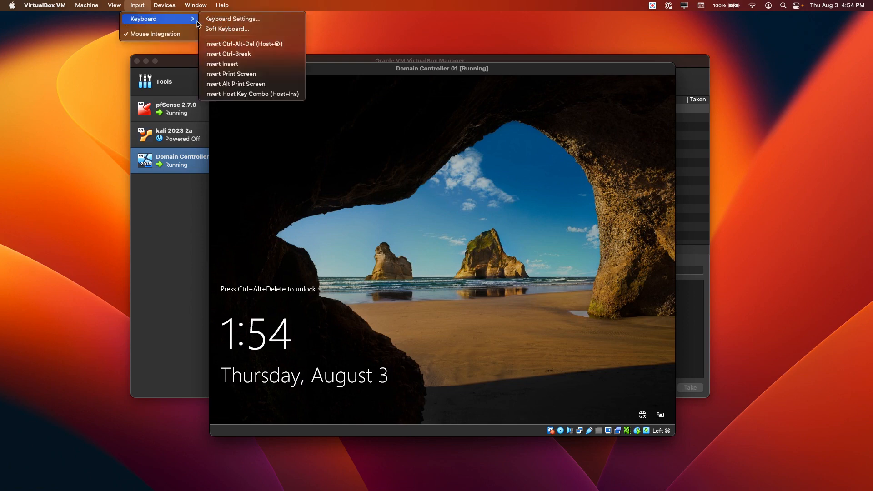
left_click(254, 45)
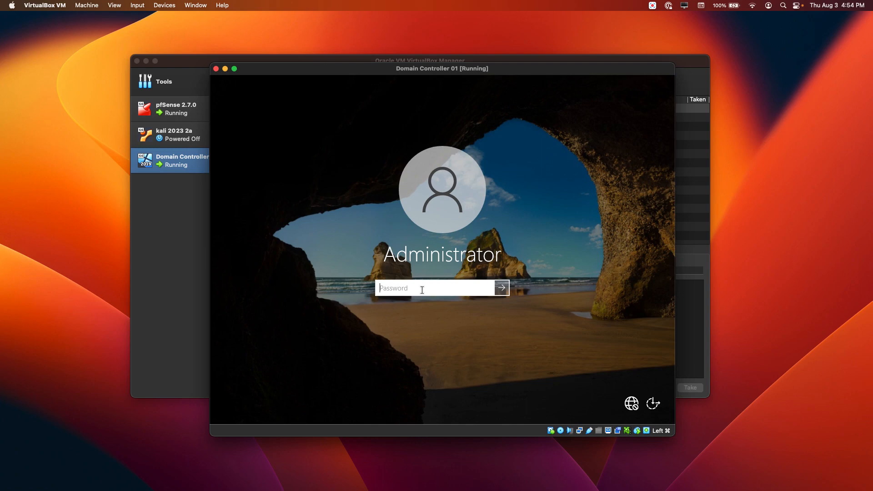
- Enter the Administrator password, correcting a mistyped character
type("•••••••••••••")
key("BackSpace")
key("BackSpace")
key("BackSpace")
key("BackSpace")
key("BackSpace")
key("BackSpace")
key("BackSpace")
key("BackSpace")
key("BackSpace")
key("BackSpace")
key("BackSpace")
key("BackSpace")
key("BackSpace")
type("•••••••••••")
- Sign in, close the Windows Admin Center notice, and switch the VM to full-screen
key("Return")
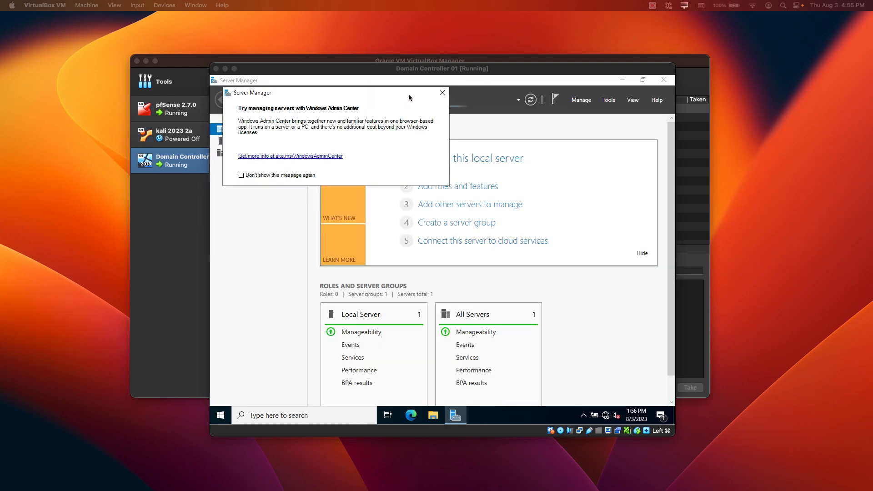
left_click_drag(411, 92, 412, 106)
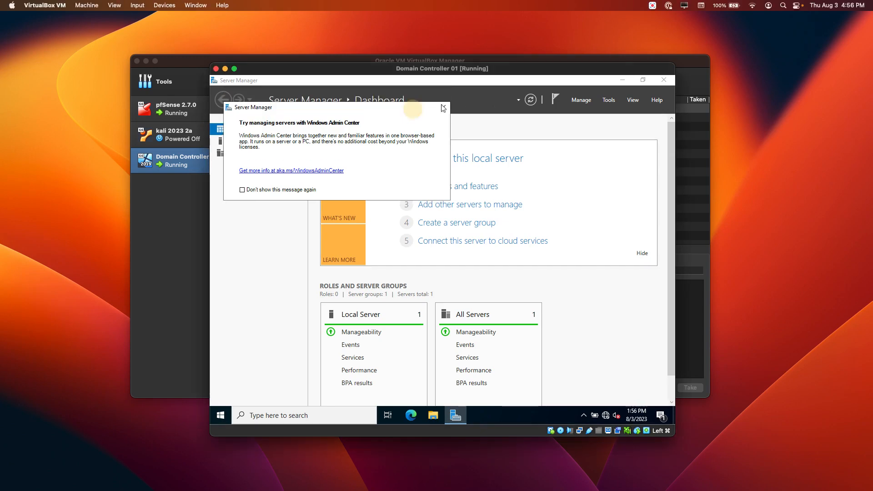
left_click(443, 108)
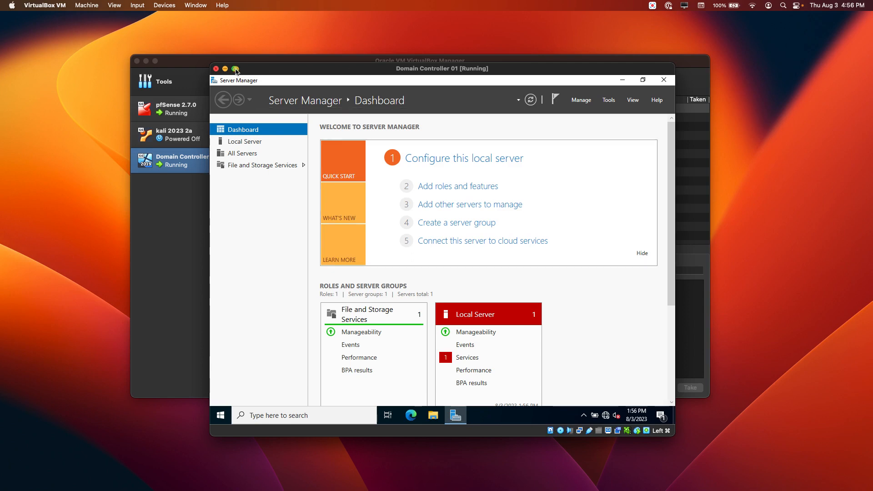
left_click(235, 69)
left_click(461, 289)
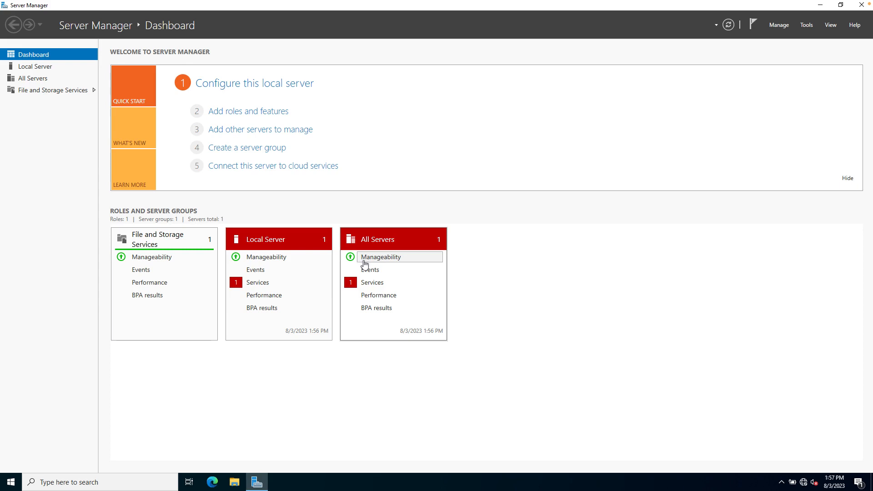
- Go to Settings > System > About and highlight the new device name DC01
left_click(11, 485)
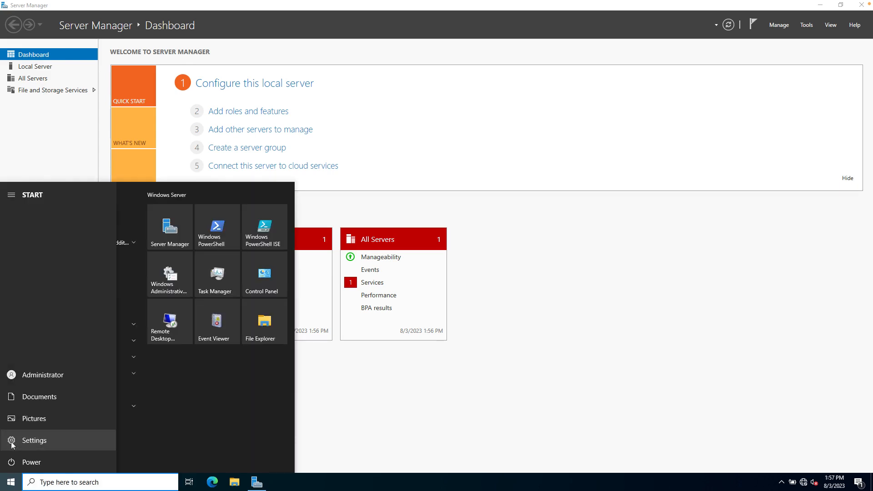
left_click(13, 441)
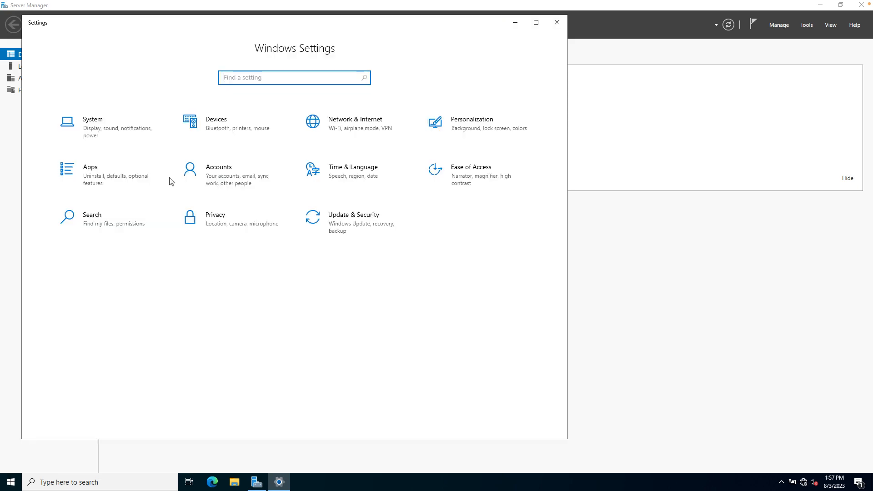
left_click(92, 125)
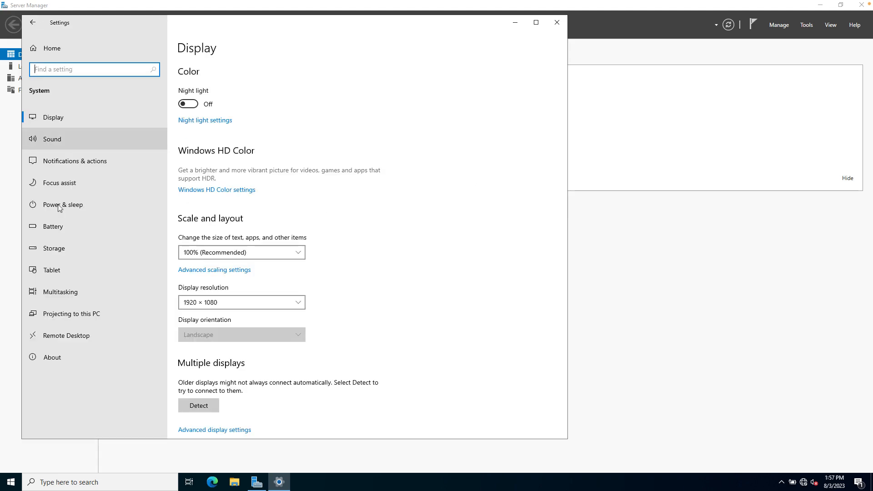
left_click(61, 356)
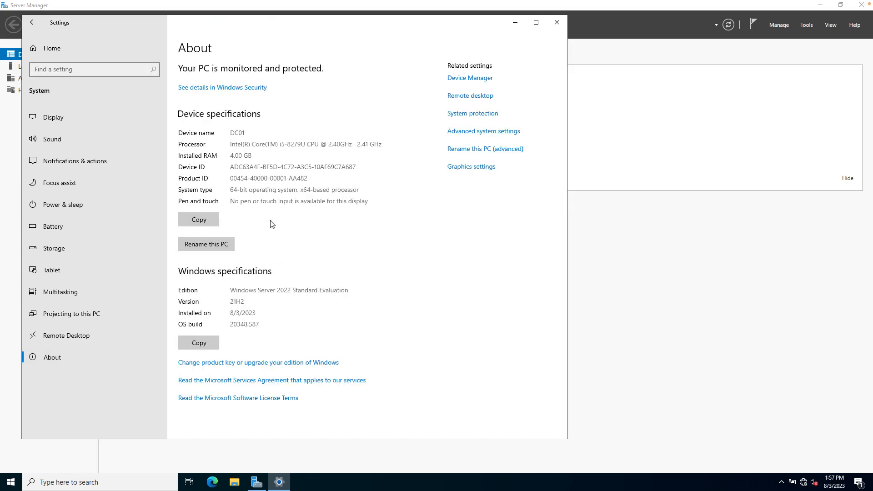
left_click_drag(248, 133, 197, 133)
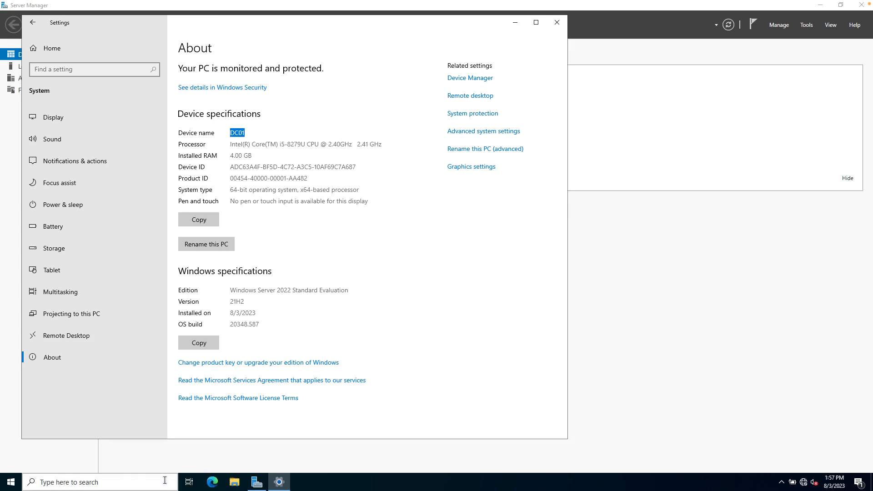
- Search Windows for 'cm' so Command Prompt appears as the best match
left_click(137, 485)
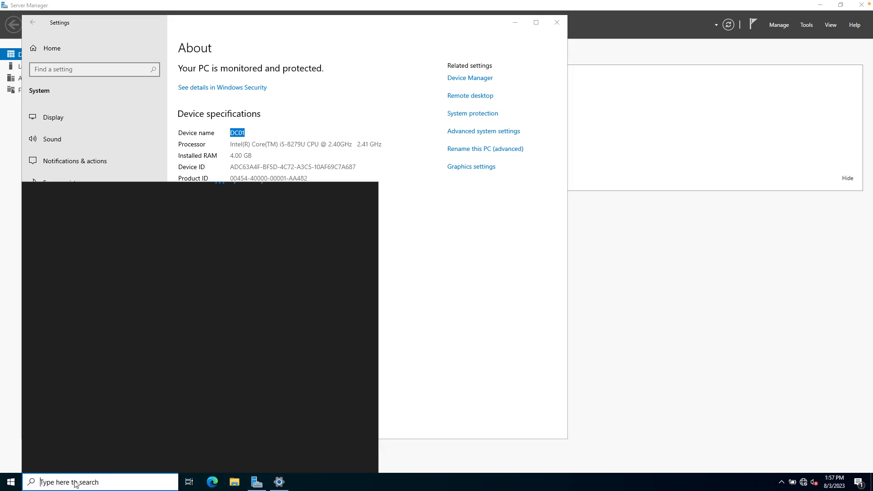
type("cmd")
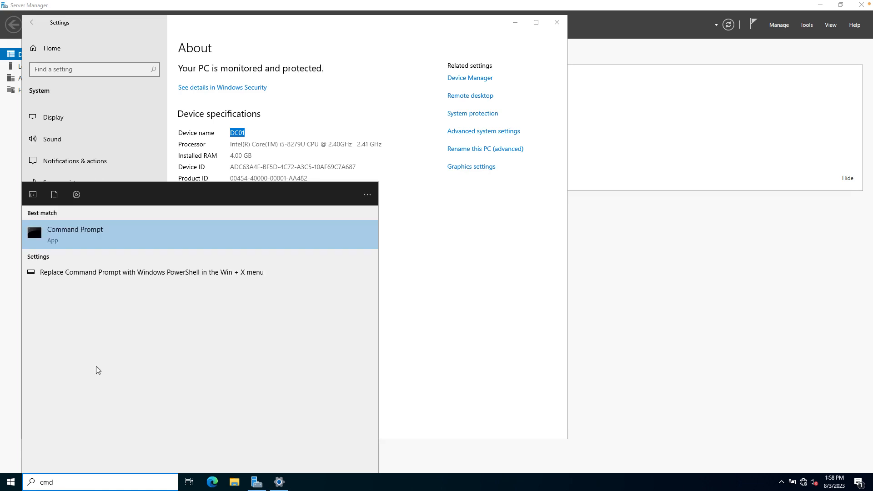
- Launch Command Prompt, enlarge its window, and set its Consolas font to size 28
left_click(85, 243)
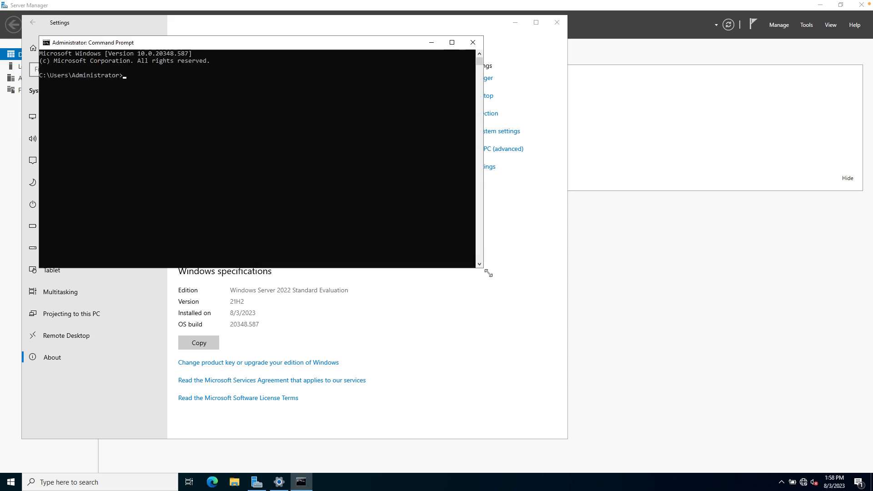
left_click_drag(486, 271, 774, 431)
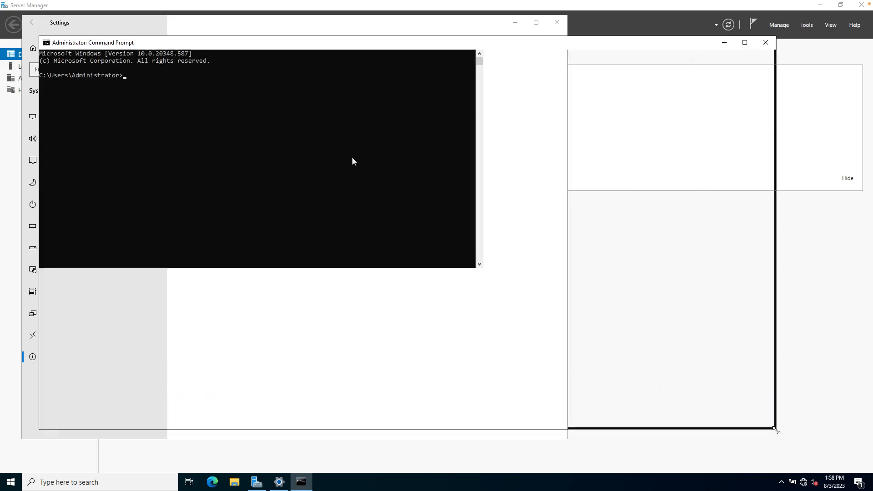
right_click(205, 44)
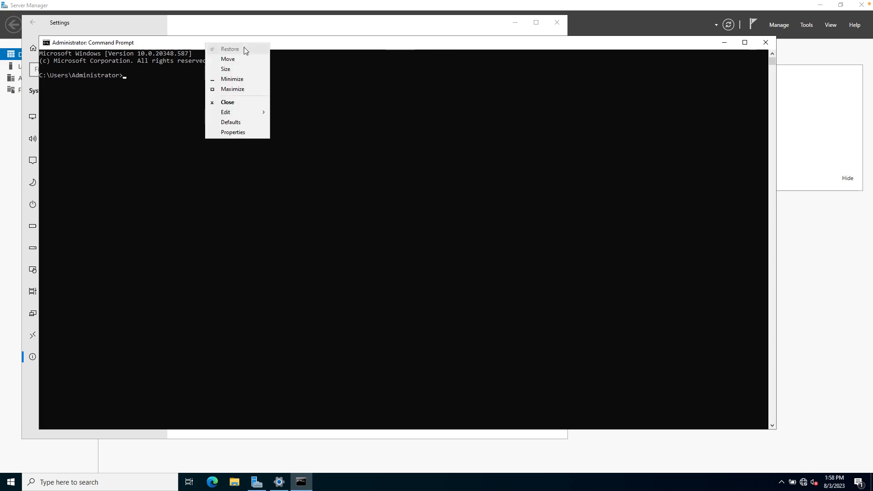
left_click(239, 132)
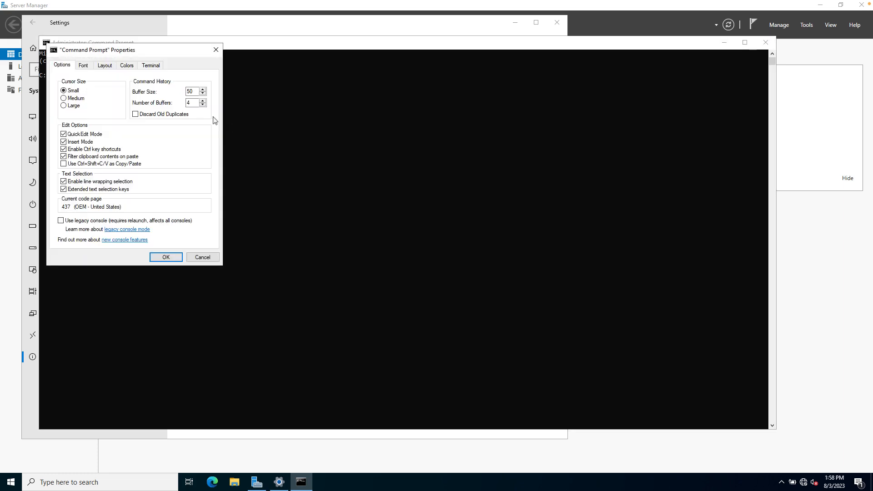
left_click(84, 66)
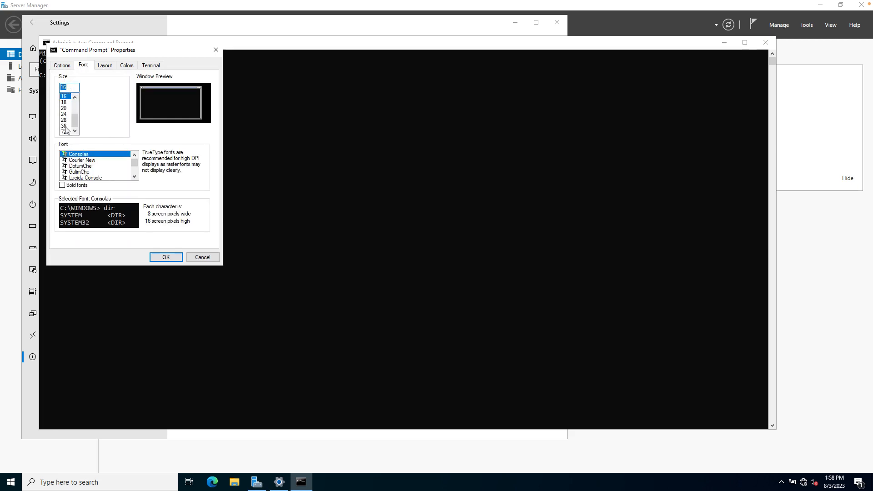
left_click(65, 120)
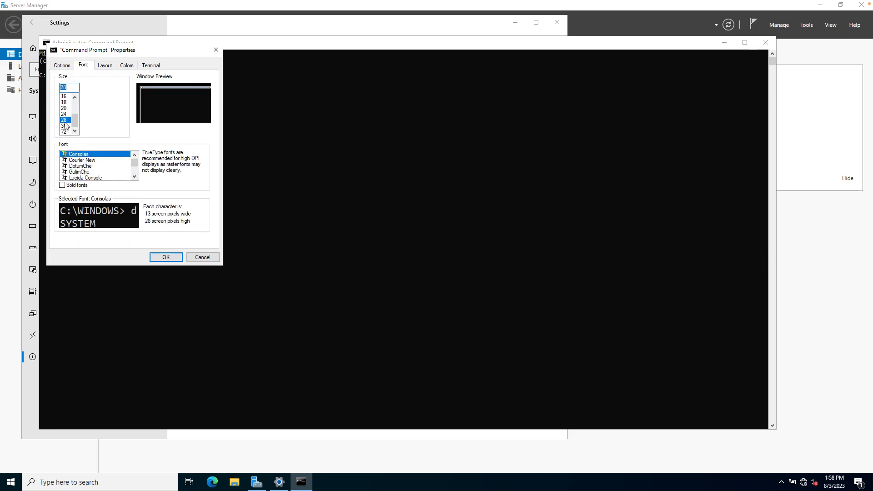
left_click(163, 259)
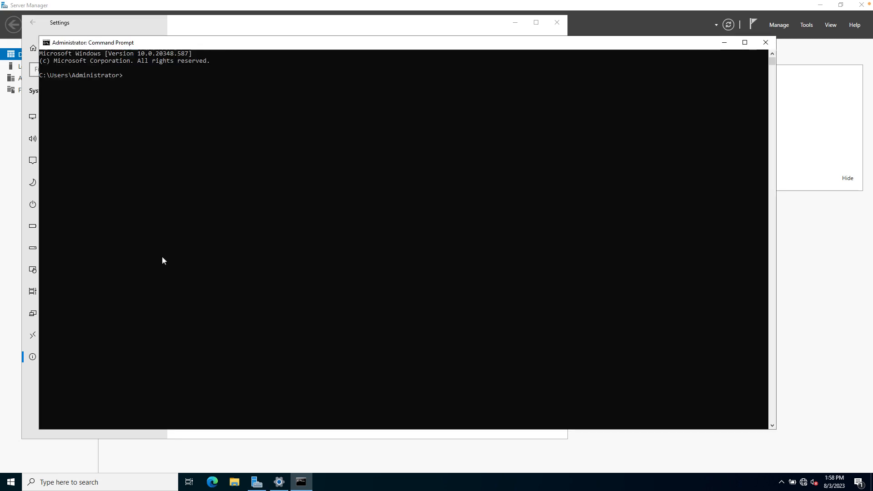
left_click_drag(319, 40, 308, 34)
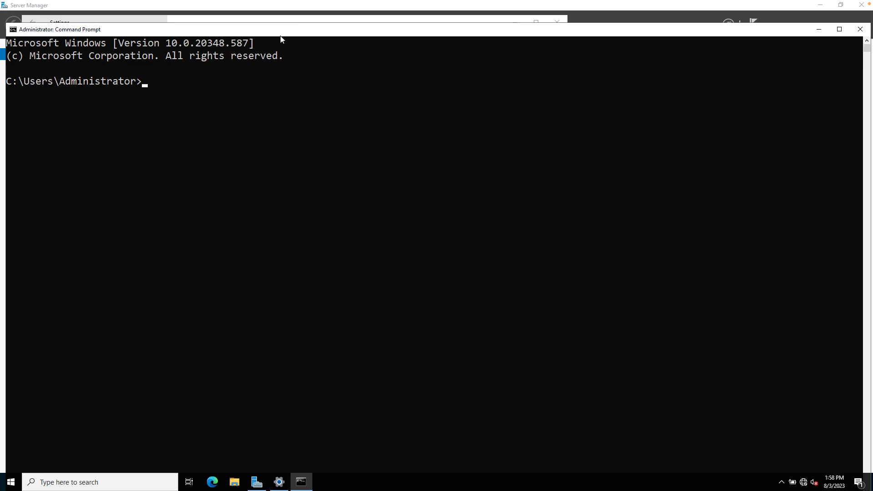
- Run ipconfig /all, highlight DC01, 192.168.1.5, and gateway/DNS 192.168.1.1, then close the console
type("ipconfig /all")
key("Return")
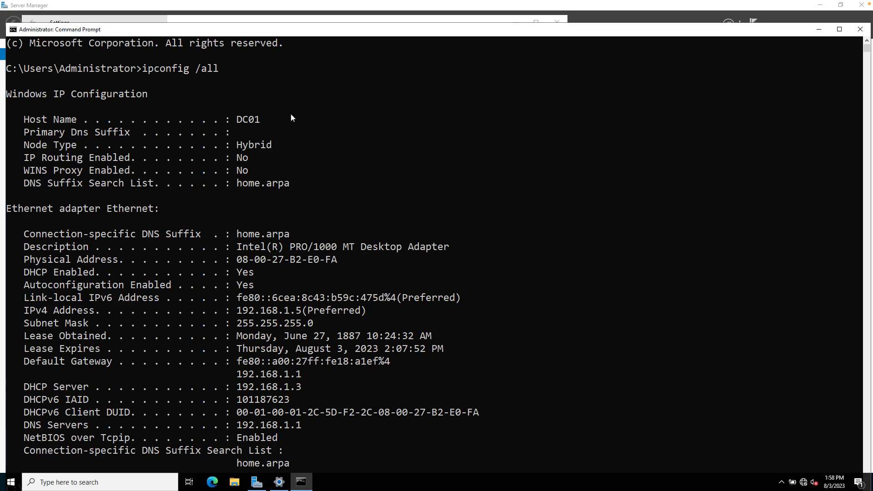
left_click_drag(19, 120, 271, 121)
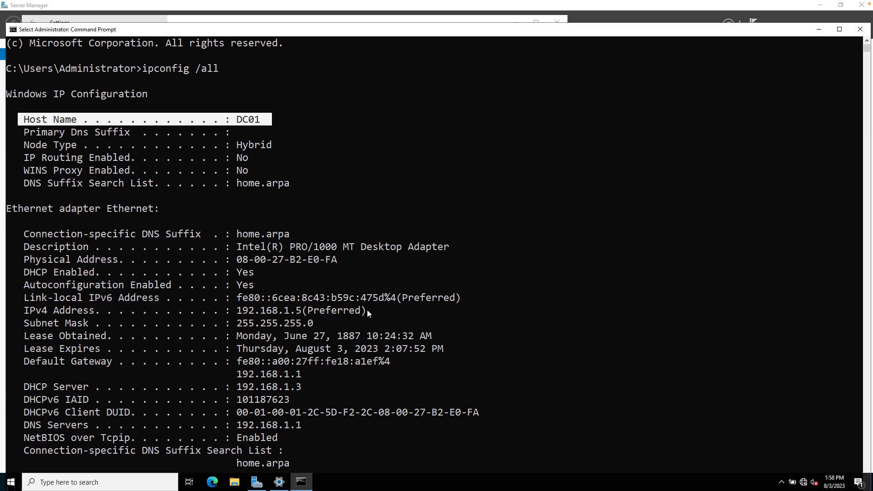
left_click_drag(372, 309, 12, 313)
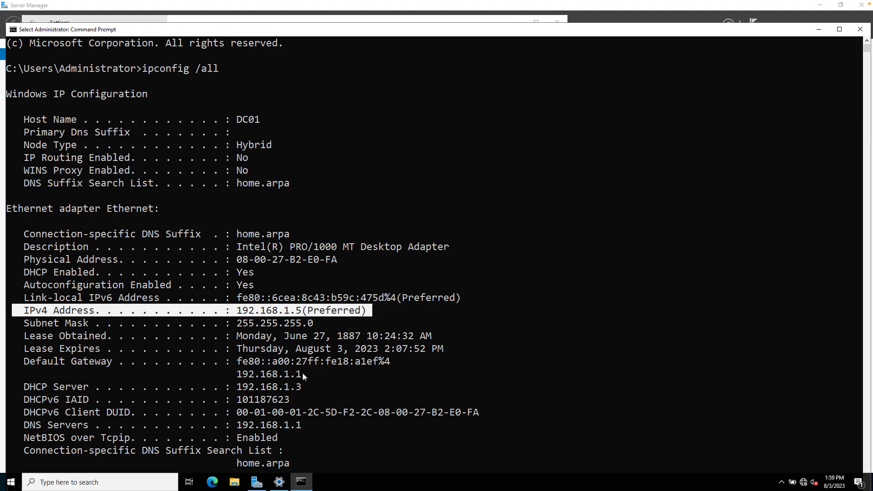
left_click_drag(302, 372, 28, 366)
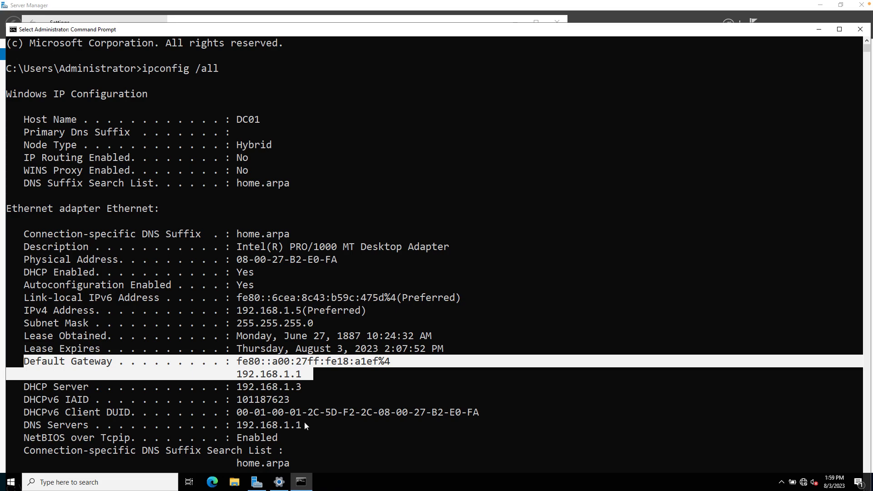
left_click_drag(302, 424, 20, 424)
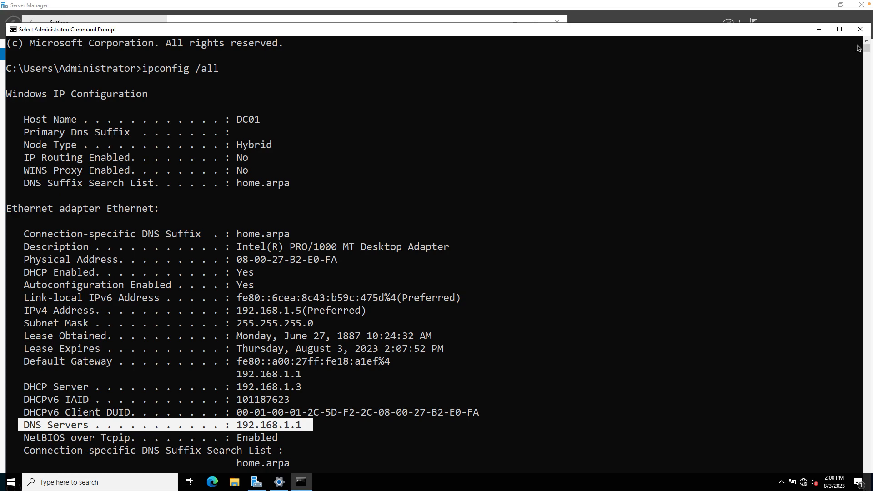
left_click(863, 31)
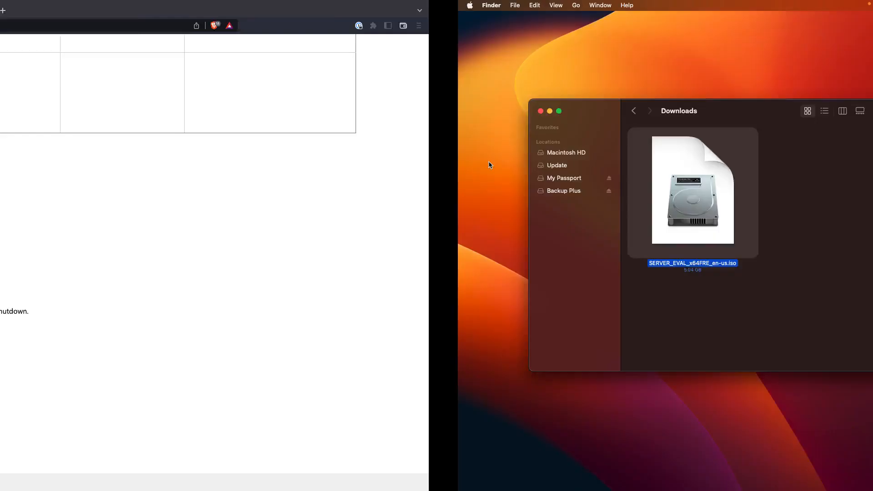
- Highlight the 10-day online activation note, then switch to the PandaLab network diagram space
scroll(279, 191, "up", 10)
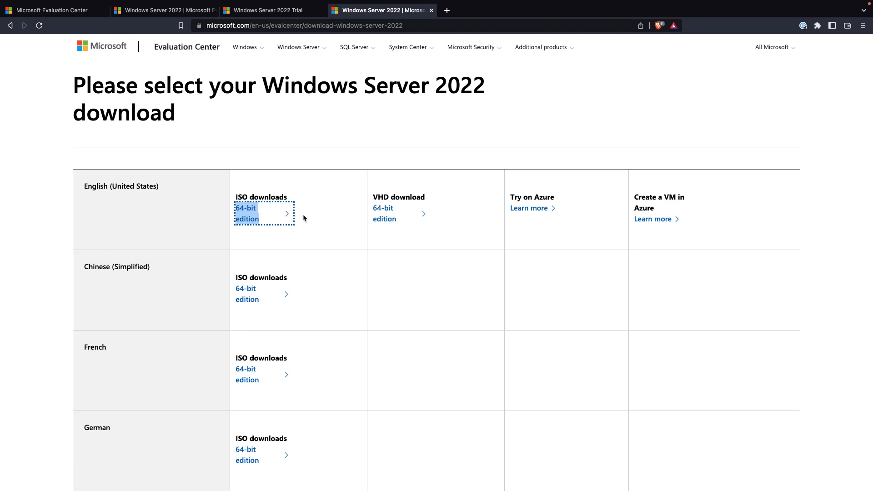
scroll(288, 222, "down", 15)
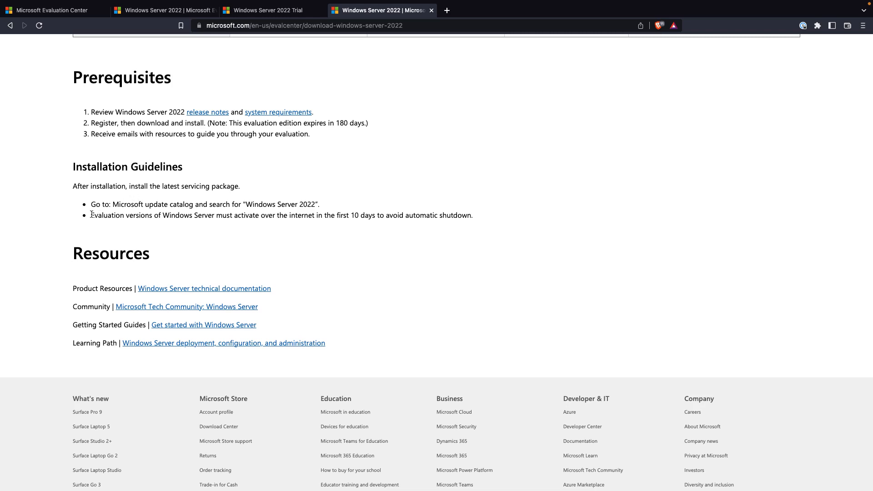
left_click_drag(91, 215, 476, 220)
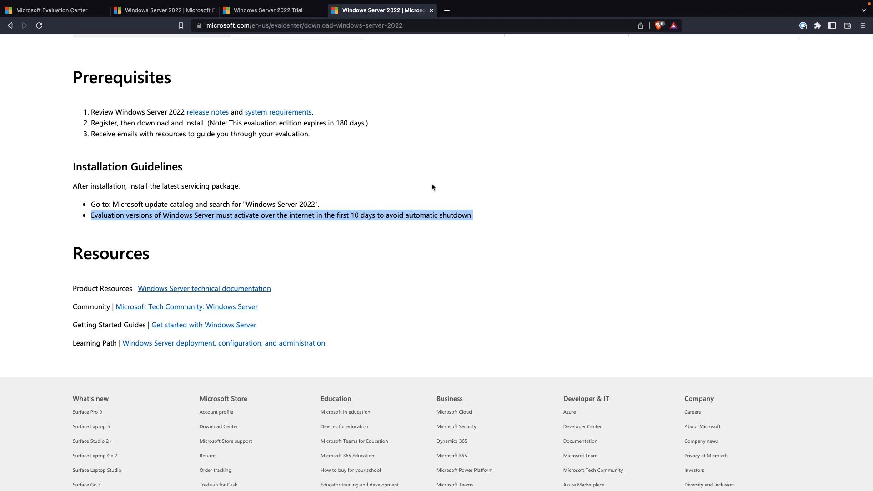
key("ctrl+Right")
key("ctrl+Right")
key("ctrl+Right")
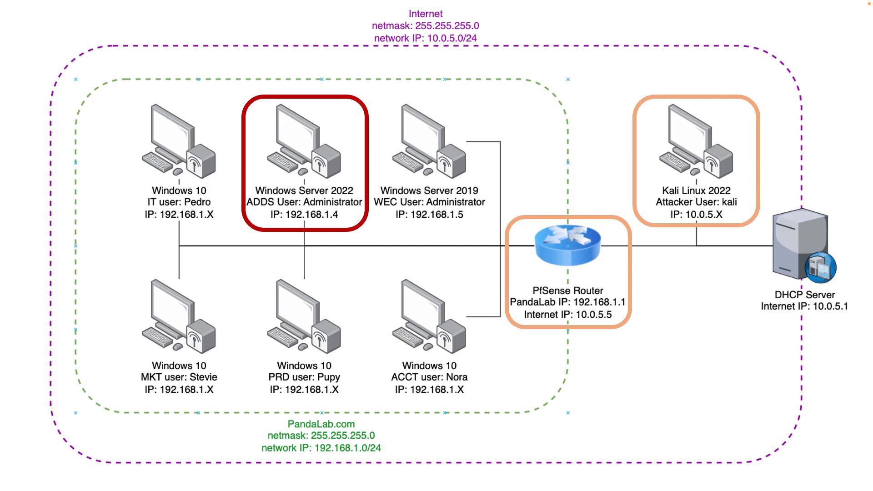
- Return to the running Domain Controller 01 VM and open its Machine menu
key("ctrl+Right")
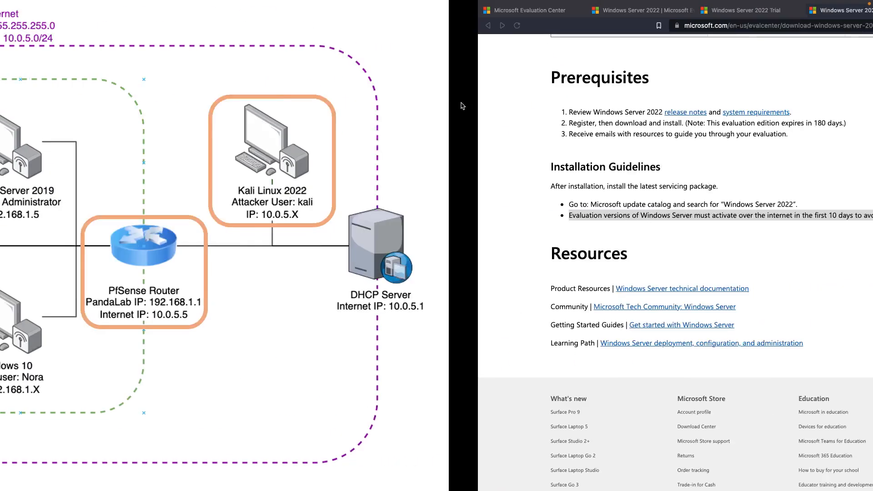
key("ctrl+Right")
key("ctrl+Right")
key("ctrl+Right")
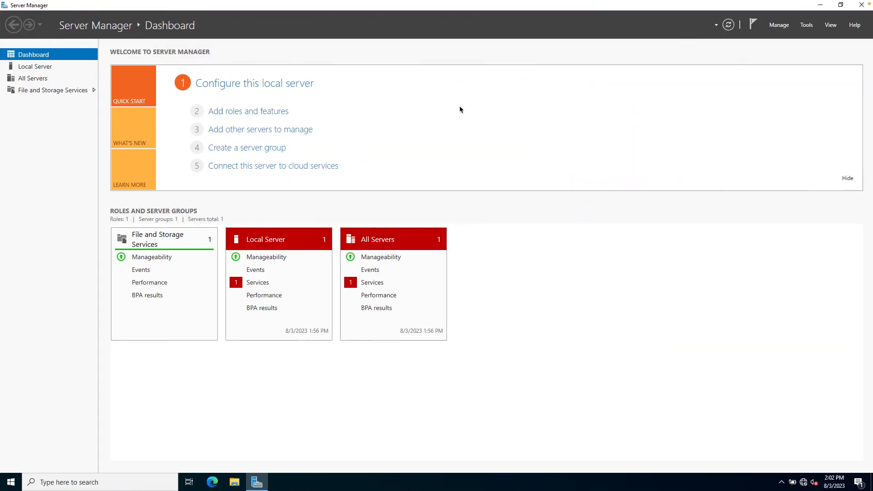
mouse_move(113, 3)
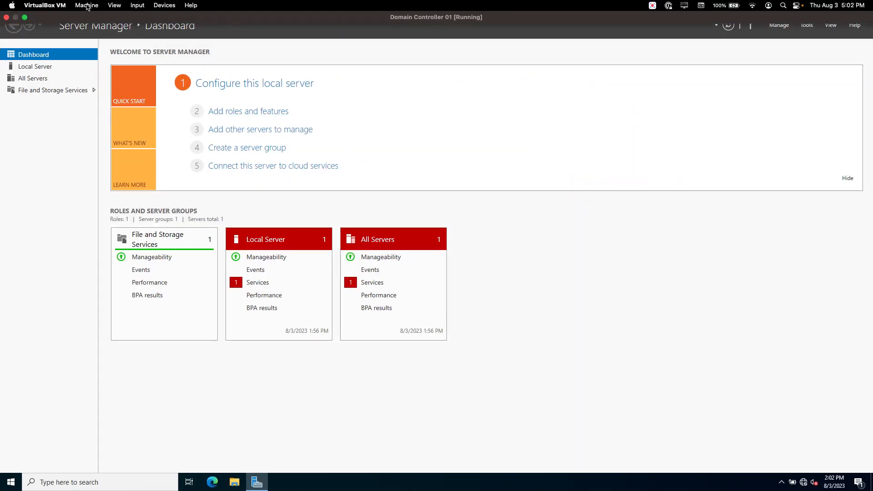
left_click(86, 6)
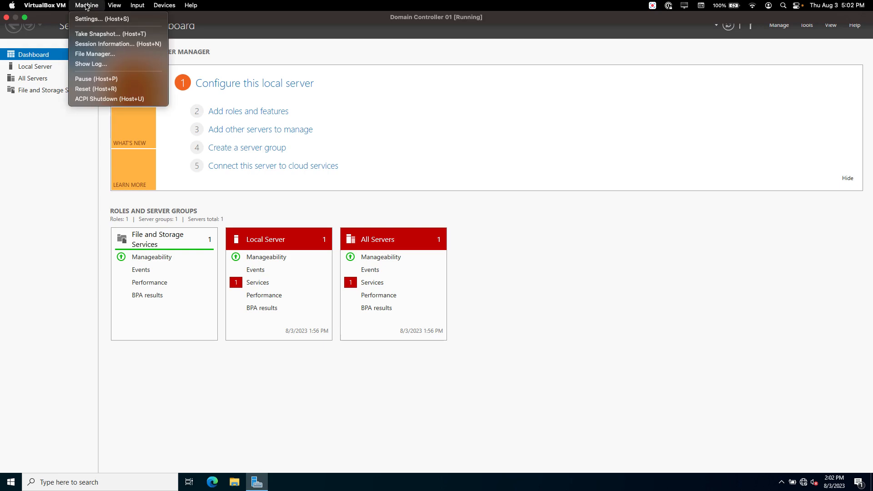
- Show Domain Controller 01's Network settings, with Adapter 1 on NAT Network PandaLab.com
left_click(85, 19)
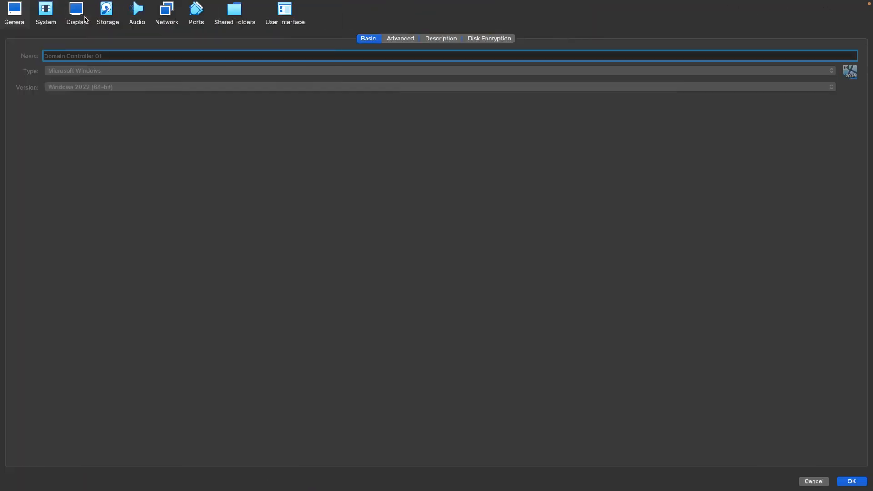
left_click(167, 16)
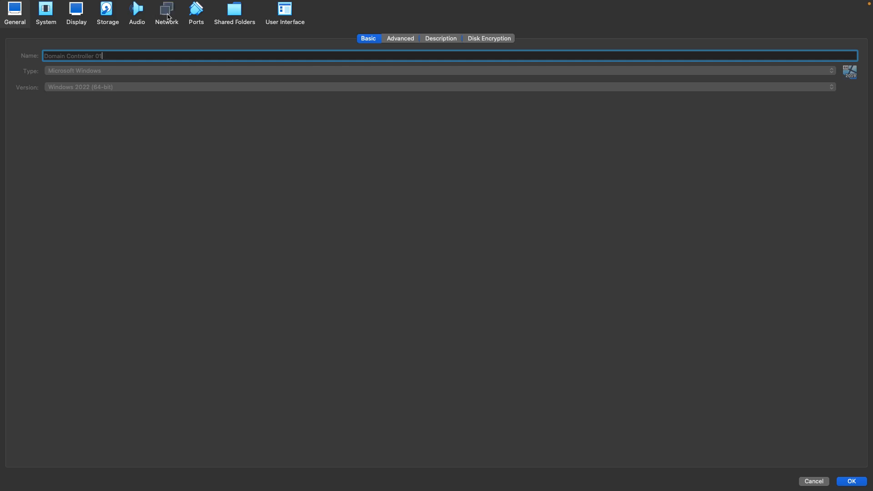
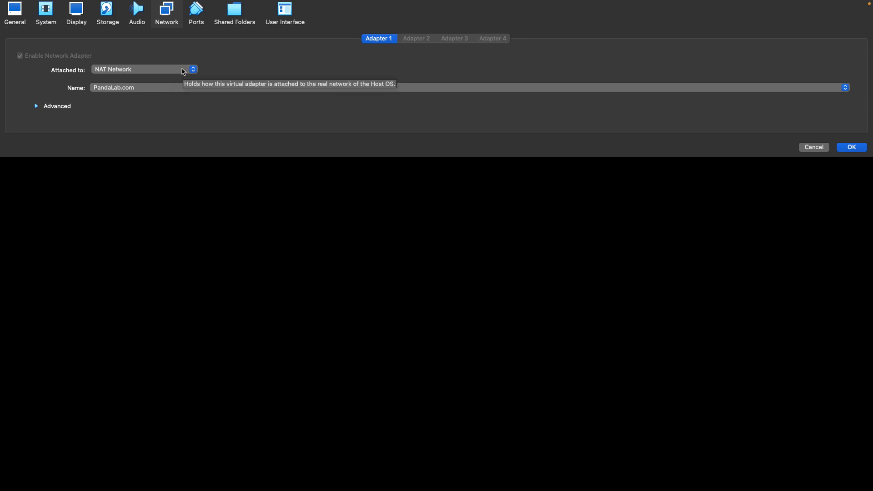
- Switch Adapter 1 from the PandaLab.com NAT Network to plain NAT and save
left_click(182, 71)
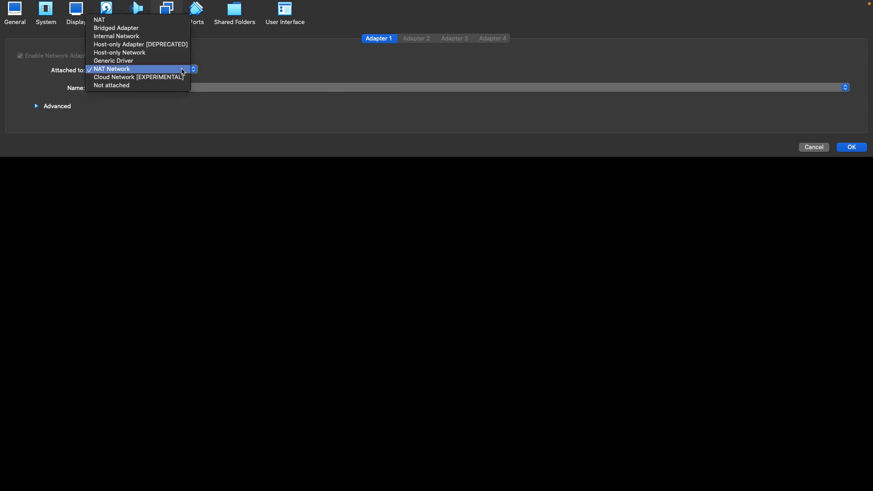
left_click(119, 21)
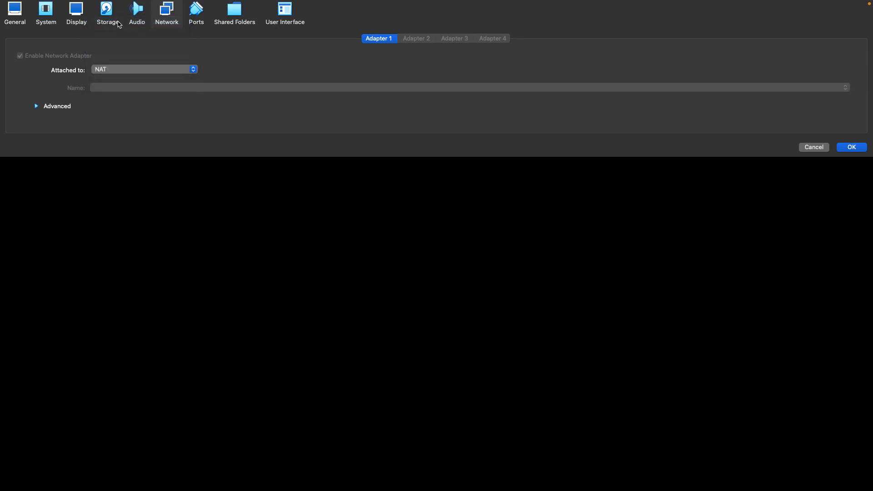
left_click(855, 150)
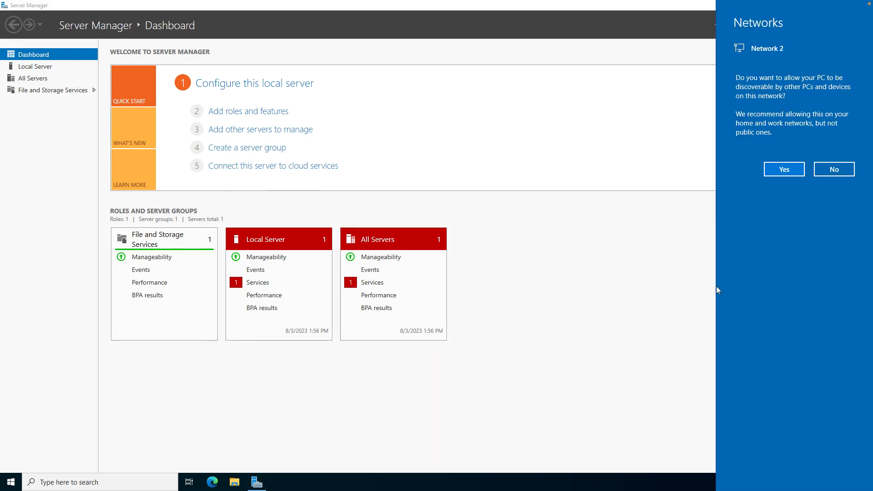
- Allow the server to be discoverable on Network 2, then minimize Server Manager
left_click(784, 171)
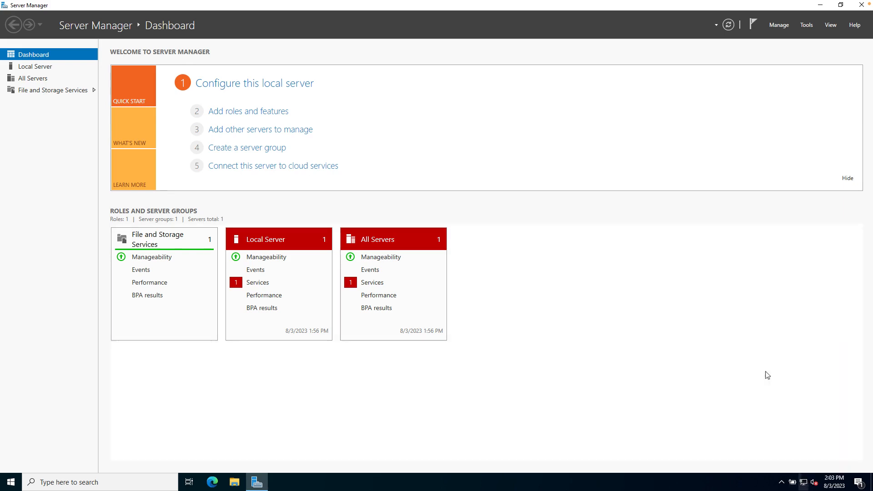
left_click(820, 6)
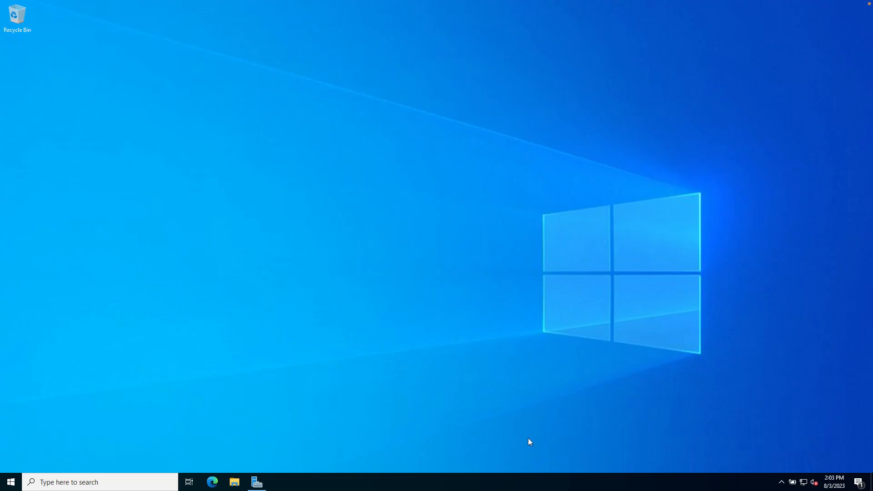
left_click(257, 482)
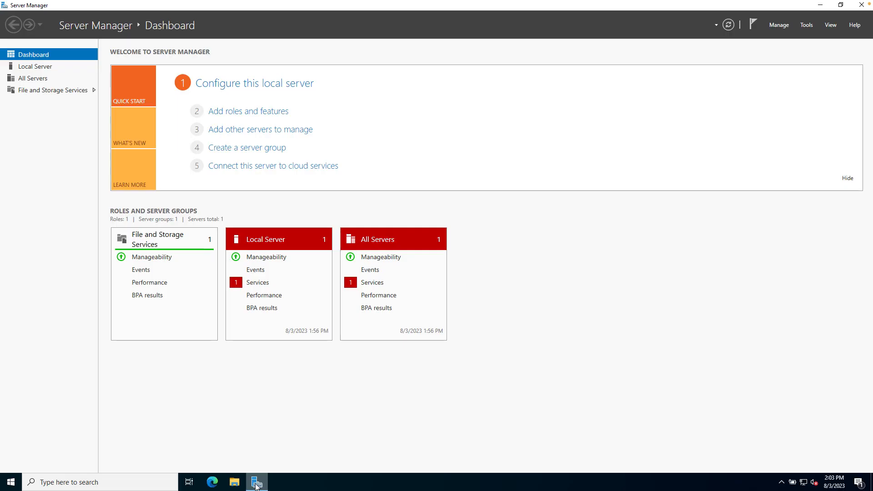
left_click(821, 5)
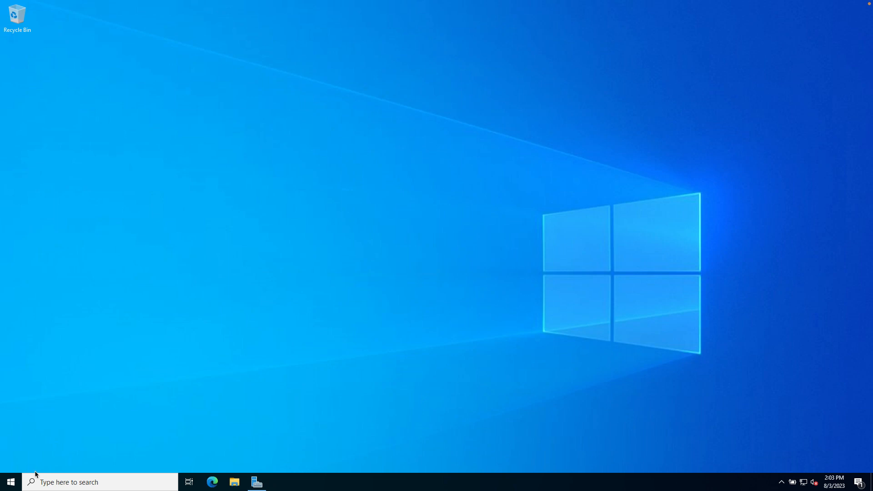
- Restart the server from the Start menu with Other (Unplanned) as the reason
left_click(12, 484)
left_click(11, 484)
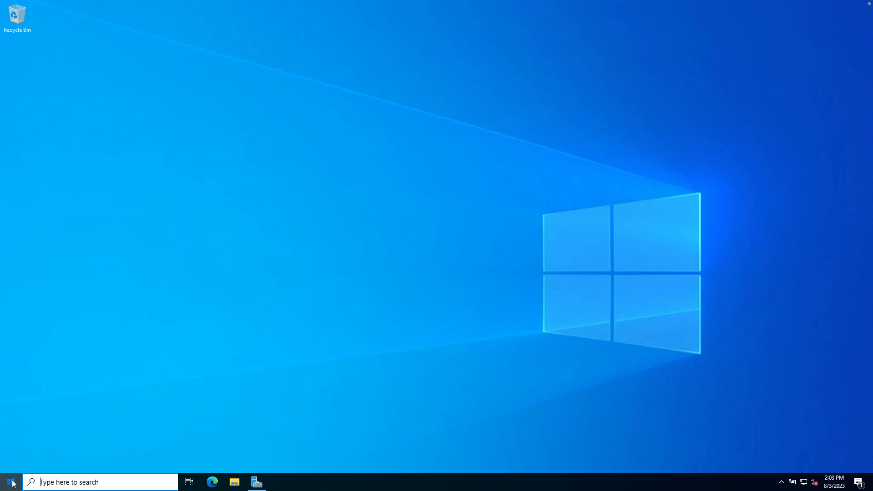
left_click(10, 484)
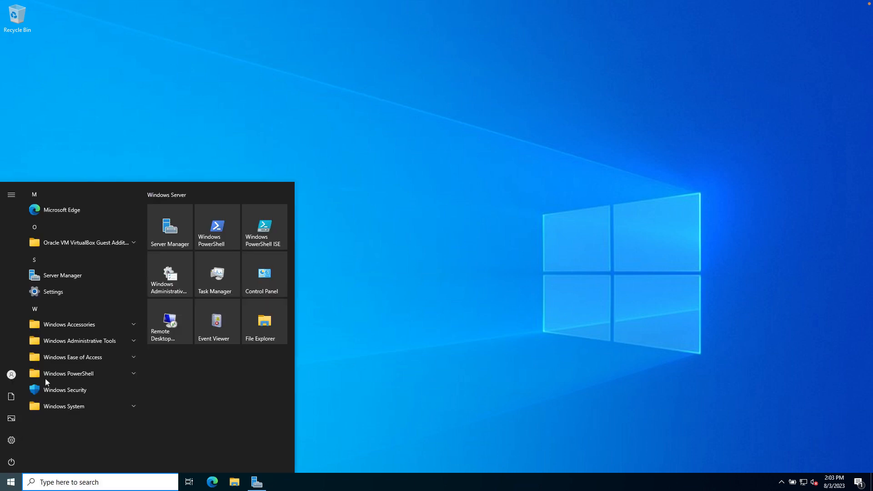
left_click(12, 462)
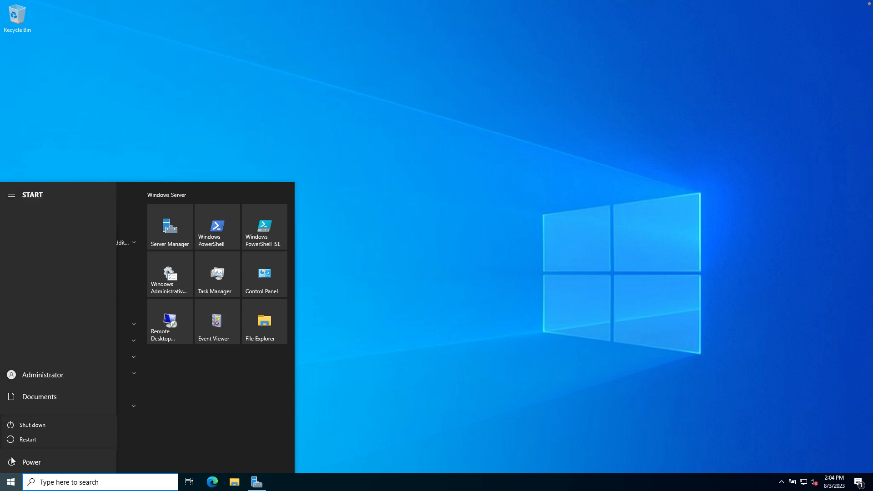
left_click(28, 439)
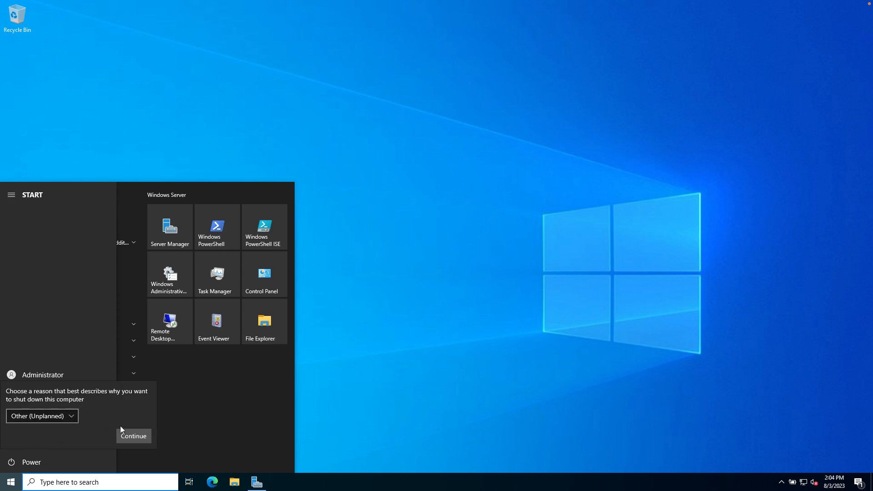
left_click(130, 436)
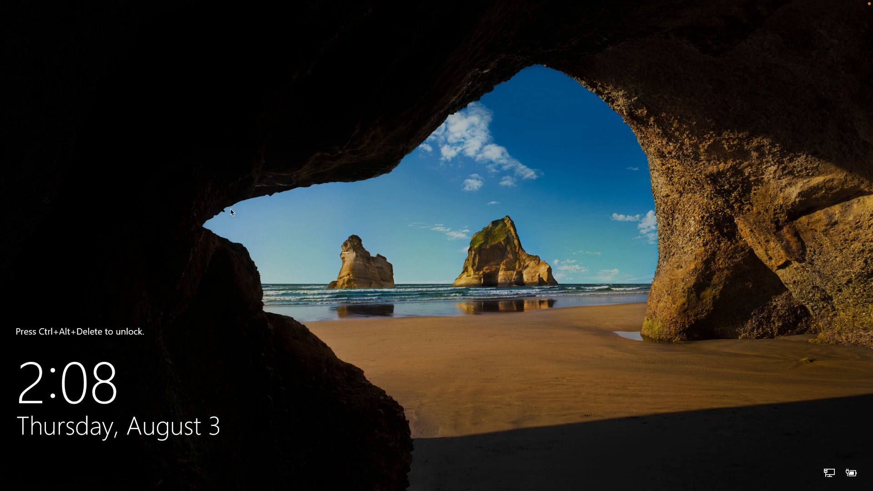
- Wait for the VM to reboot until the Windows lock screen appears
mouse_move(110, 1)
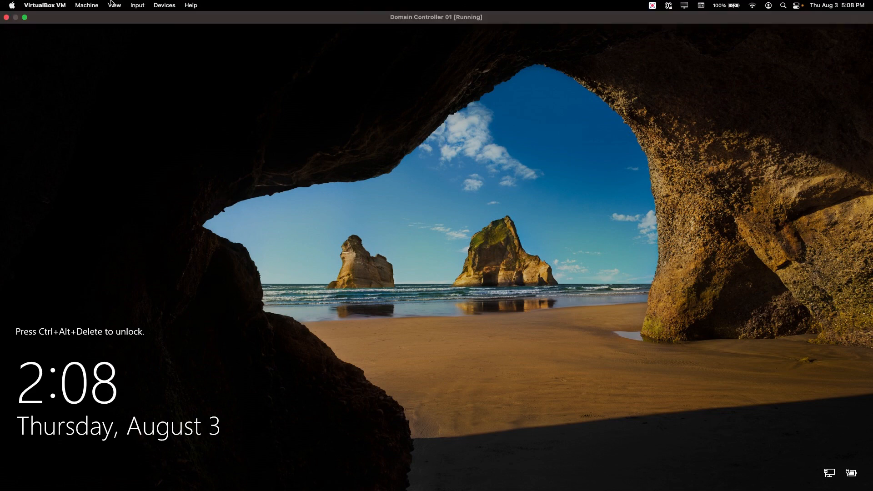
- Send Ctrl-Alt-Del to the VM and sign in with the Administrator password
left_click(139, 7)
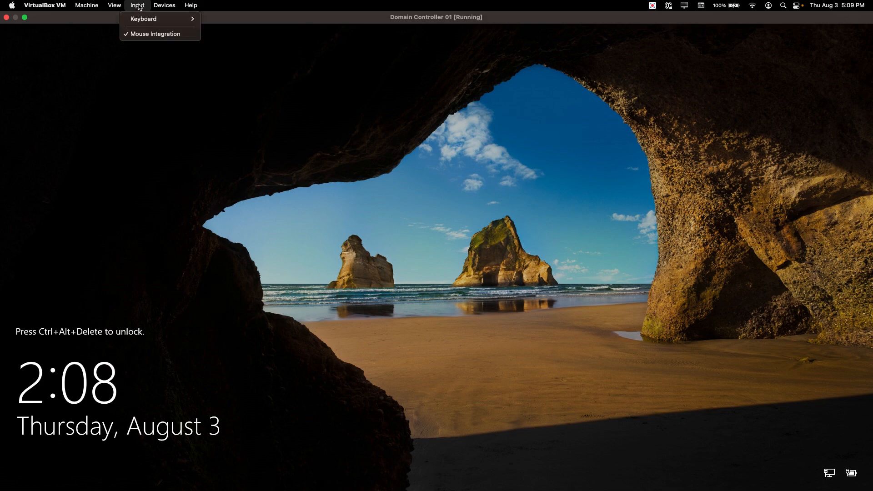
mouse_move(178, 22)
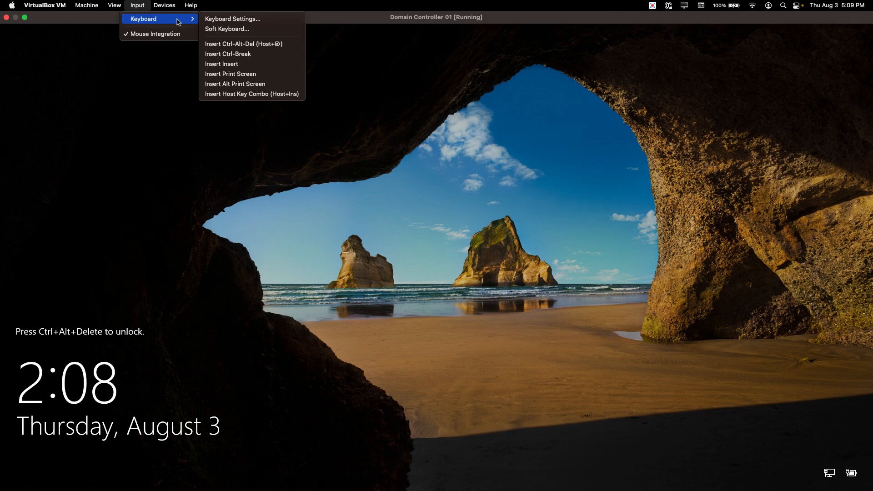
left_click(258, 45)
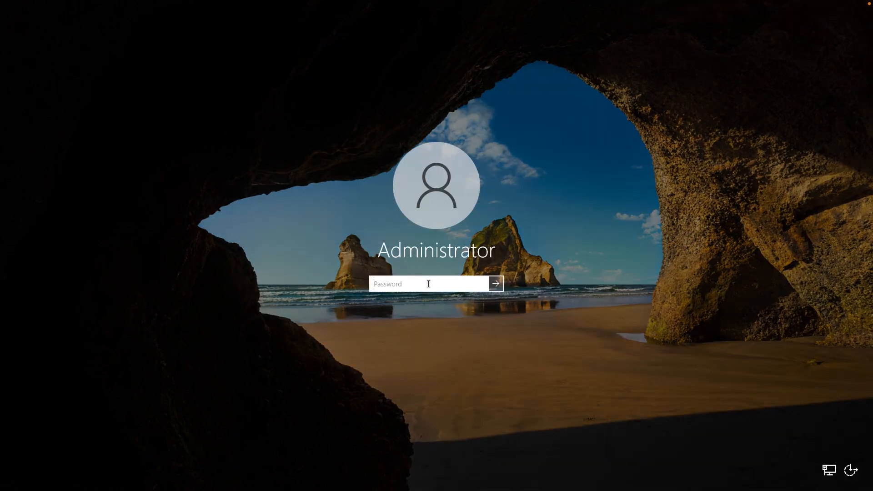
type("***************")
key("Return")
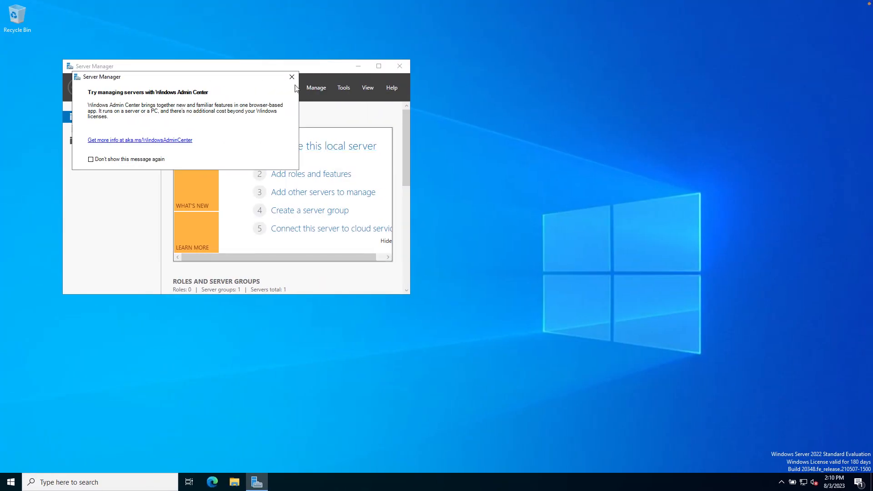
- Close the Windows Admin Center prompt, then move and enlarge the Server Manager window
left_click(291, 78)
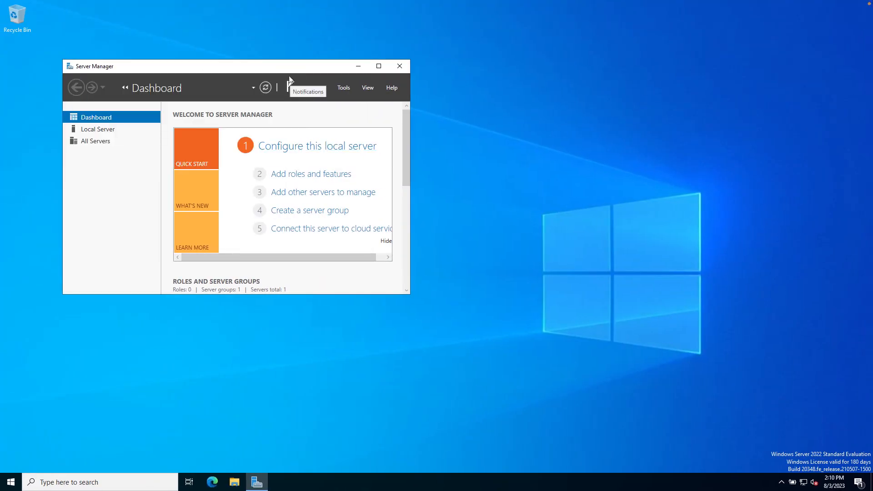
left_click_drag(292, 69, 266, 46)
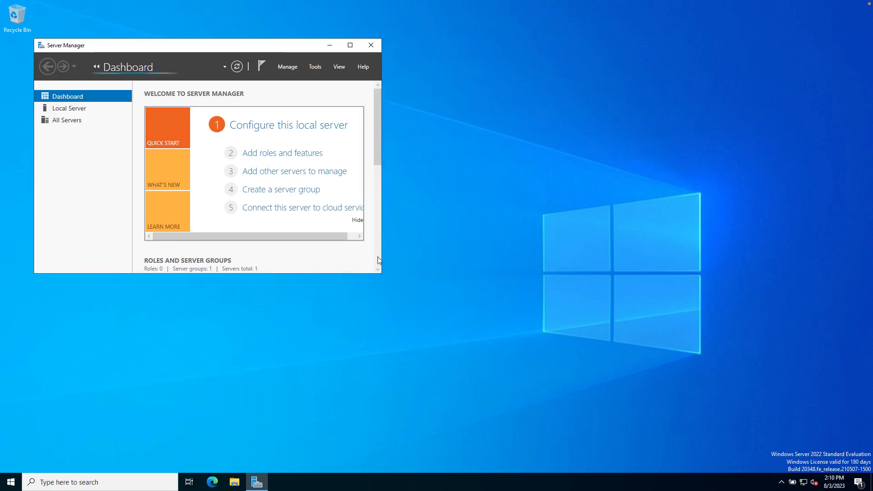
left_click_drag(381, 275, 592, 326)
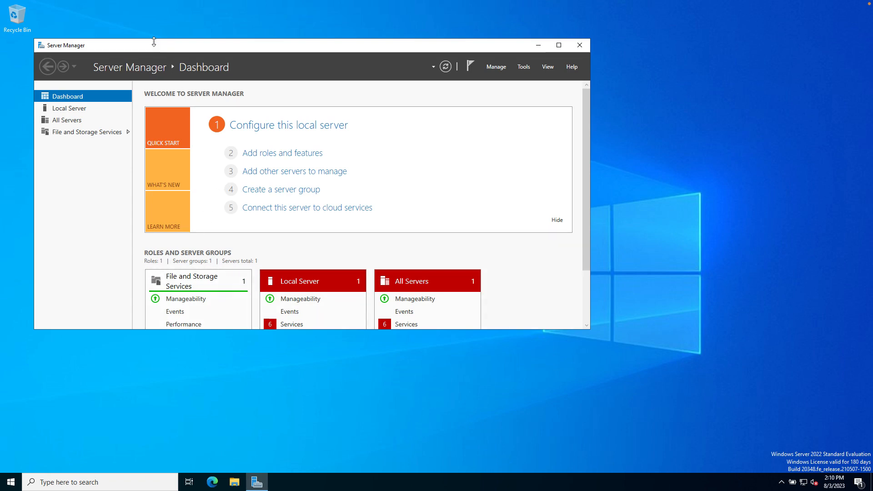
- Launch Command Prompt by searching 'cmd' from the taskbar and resize its window
left_click(131, 483)
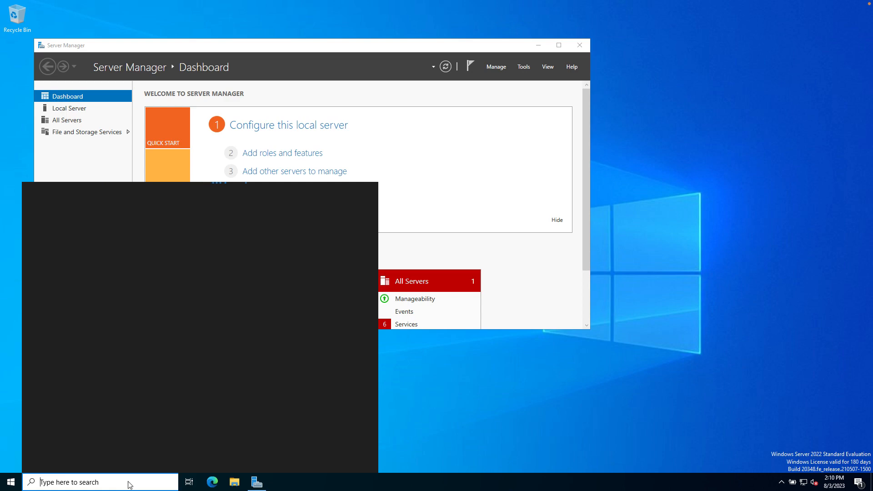
type("cmd")
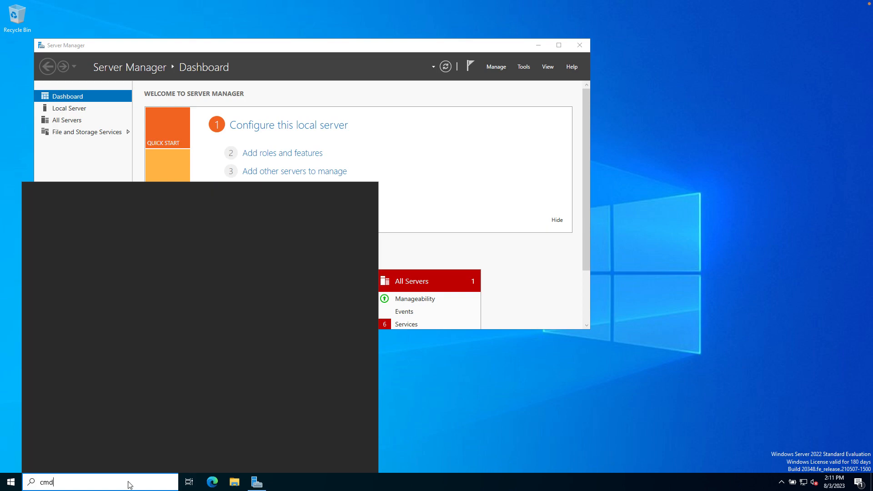
key("Return")
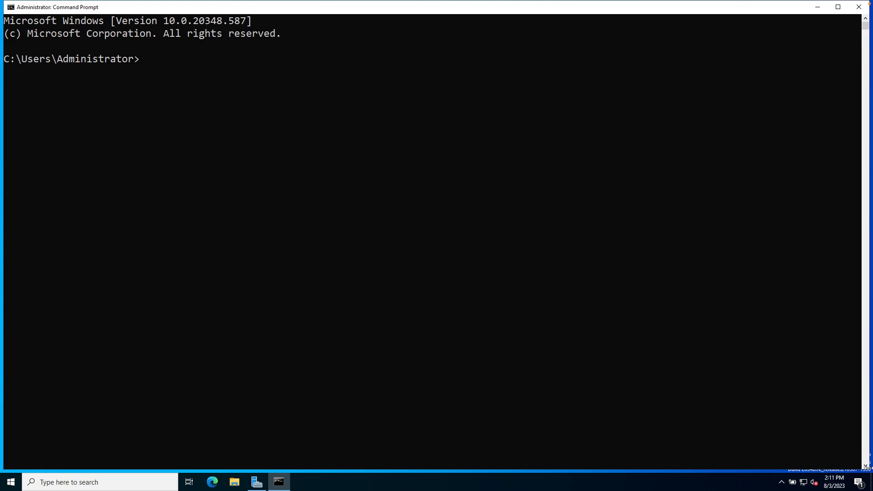
left_click_drag(869, 468, 844, 452)
- Run ipconfig /all and highlight the IPv4 address line showing 10.0.2.15
left_click_drag(754, 389, 633, 334)
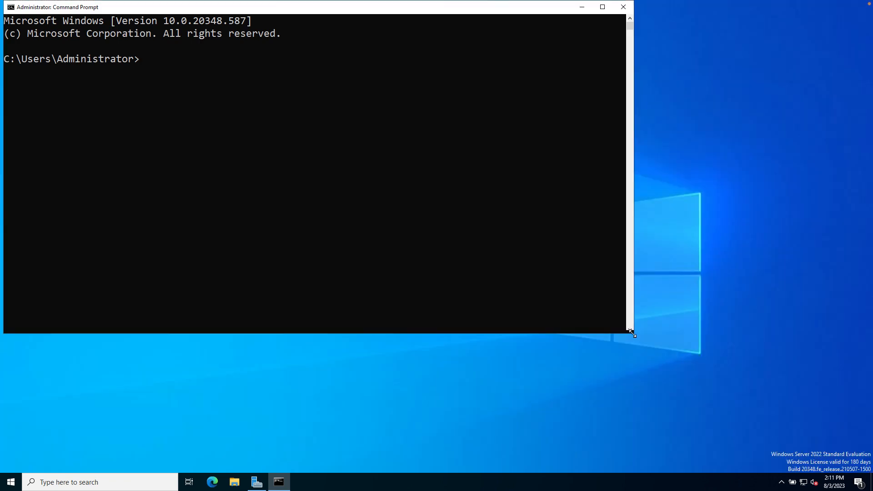
left_click_drag(400, 12, 497, 78)
left_click(242, 127)
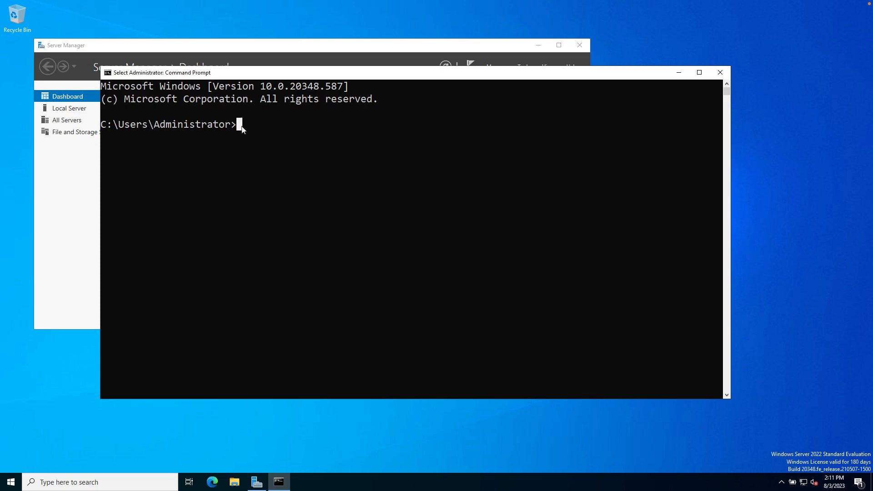
type("ipconfig ")
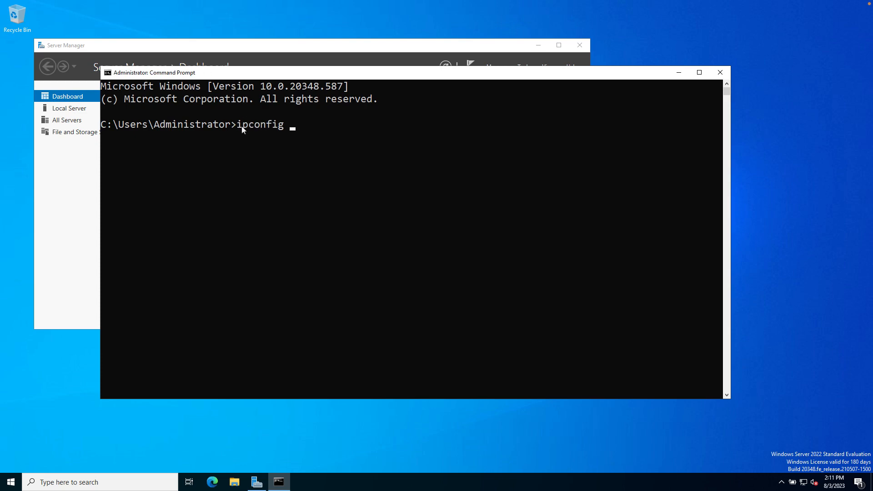
type("/all")
key("Return")
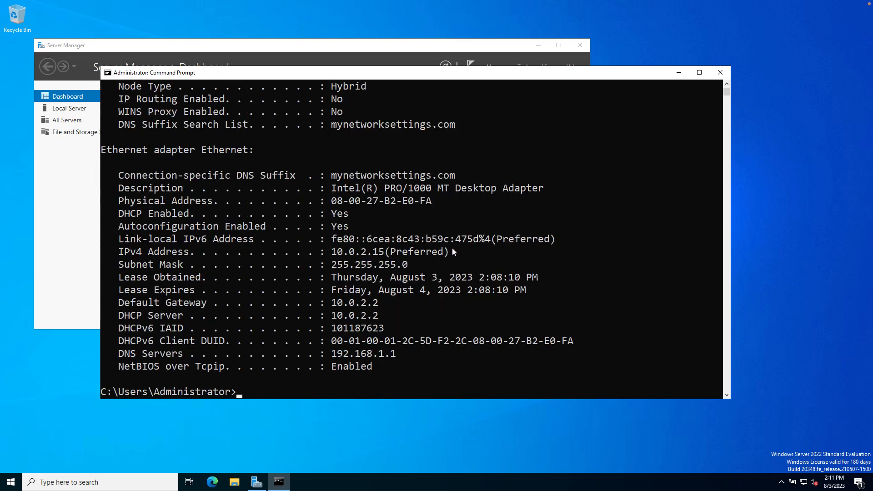
left_click_drag(454, 251, 119, 252)
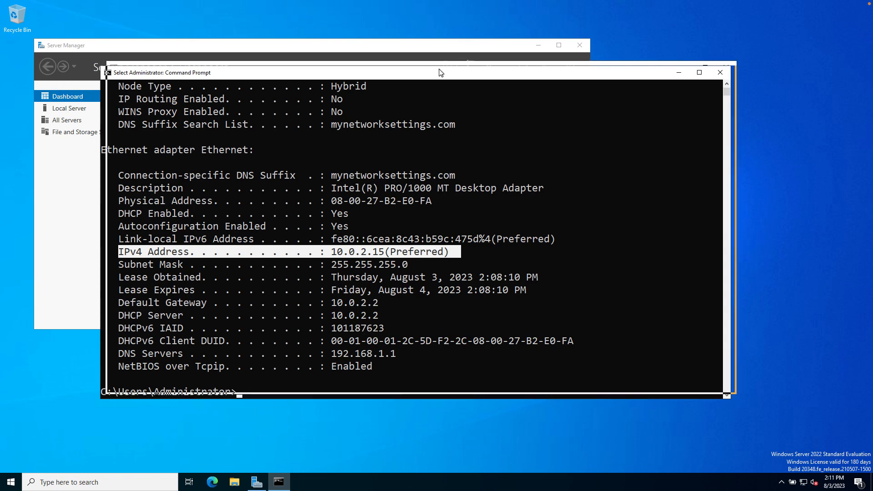
left_click_drag(437, 73, 443, 68)
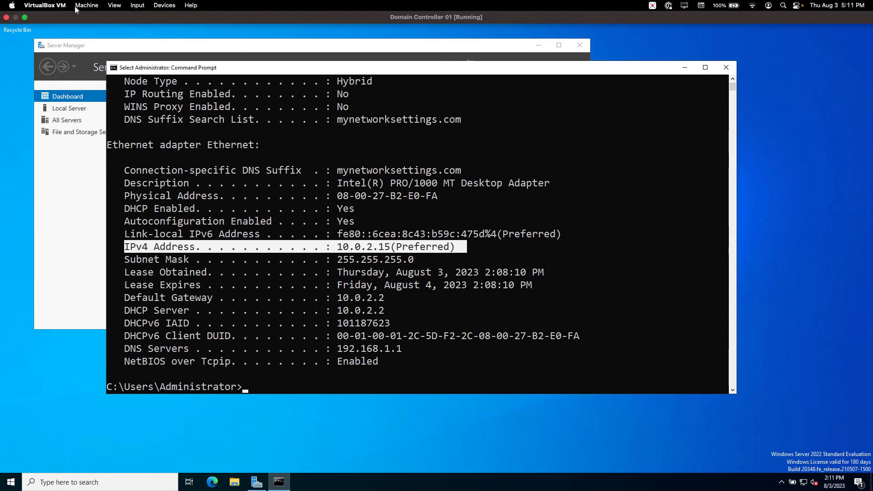
- Set Adapter 1 back to NAT Network PandaLab.com in the VM settings and save
left_click(87, 7)
left_click(89, 20)
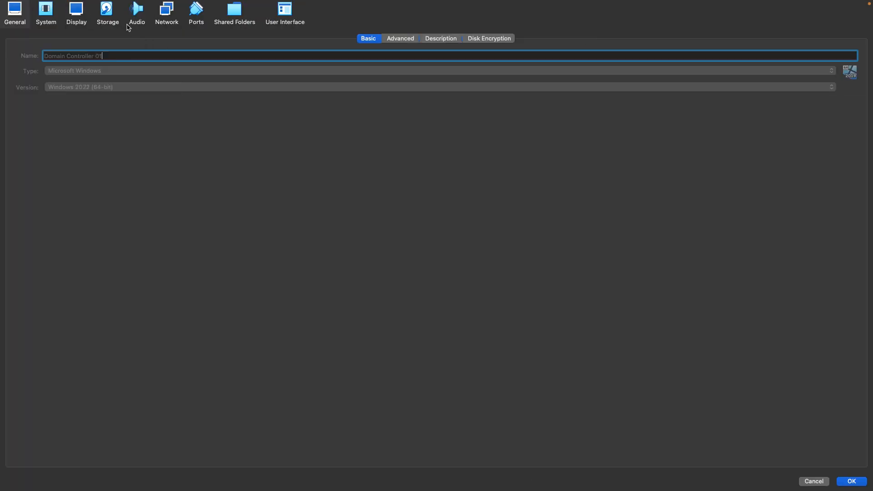
left_click(167, 13)
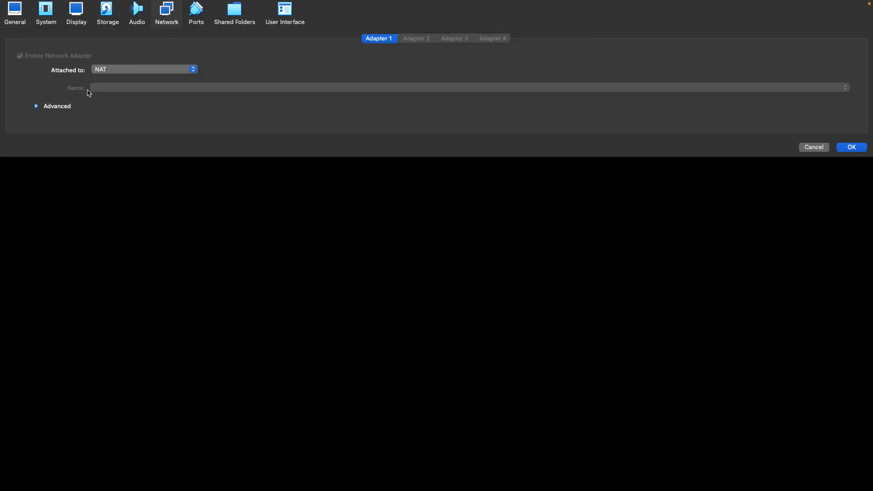
left_click(128, 72)
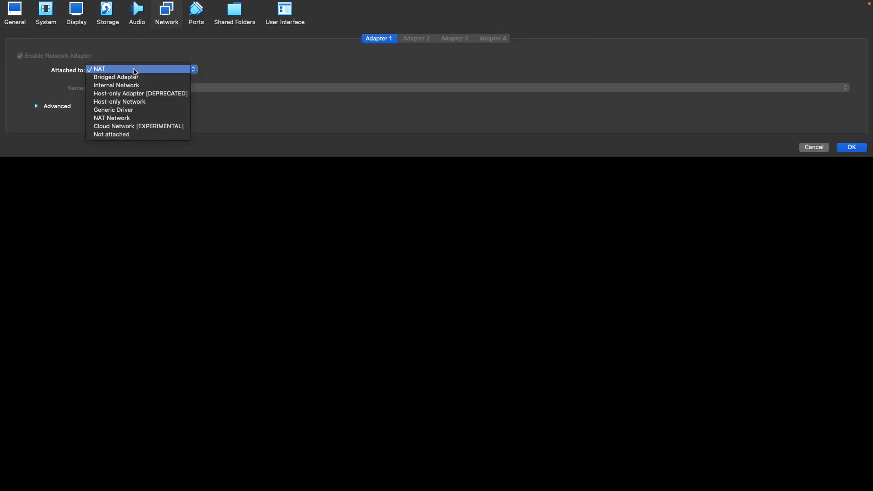
left_click(129, 119)
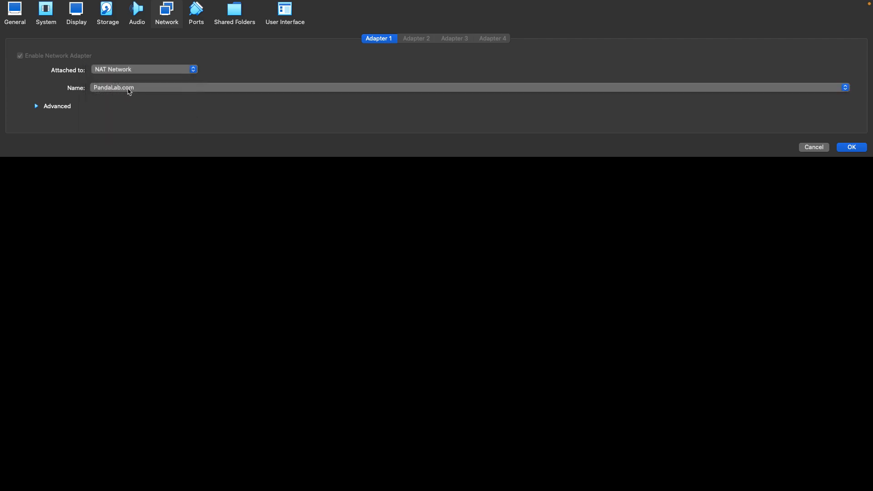
left_click(855, 148)
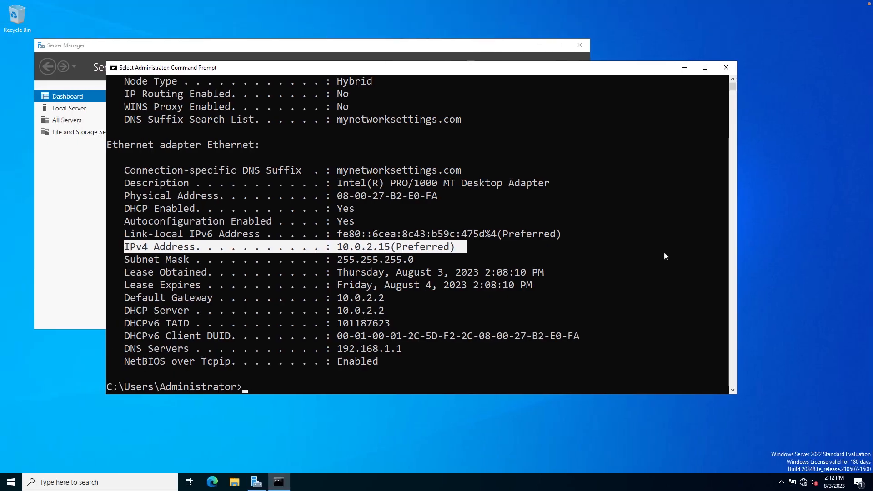
- Clear the console with cls, rerun ipconfig /all, and highlight the new IPv4 address 192.168.1.5
left_click(289, 388)
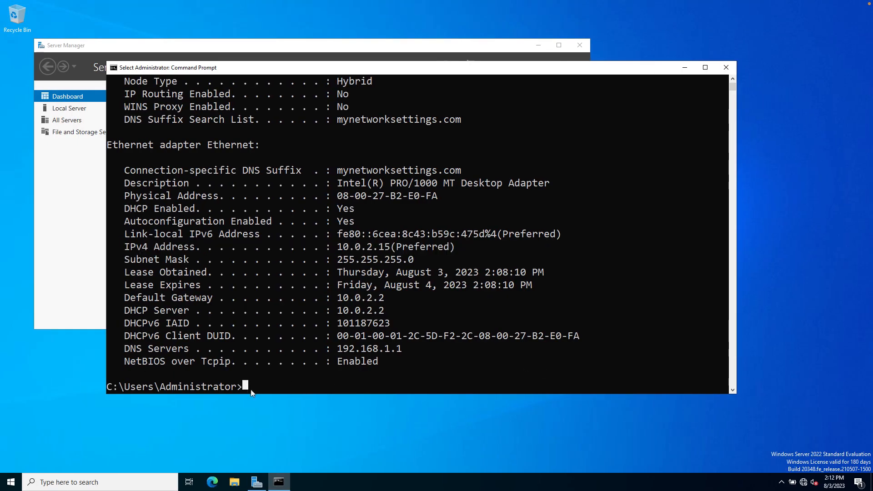
type("cls")
key("Return")
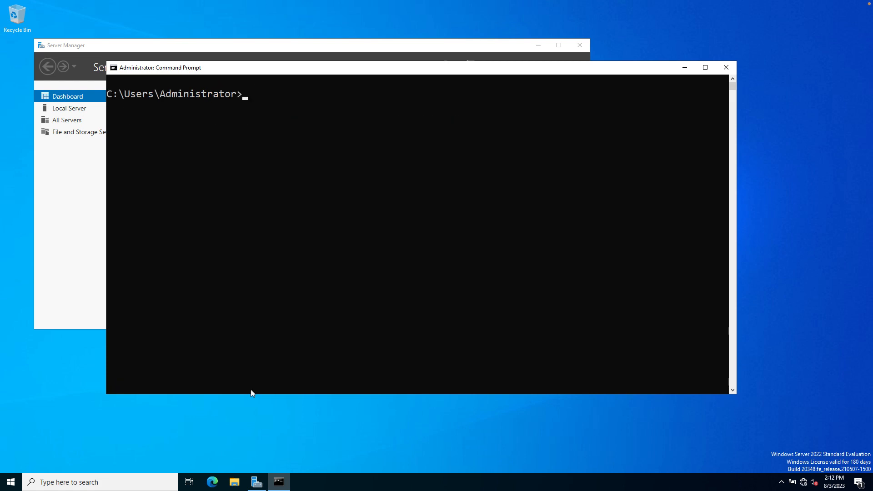
key("Up")
key("Up")
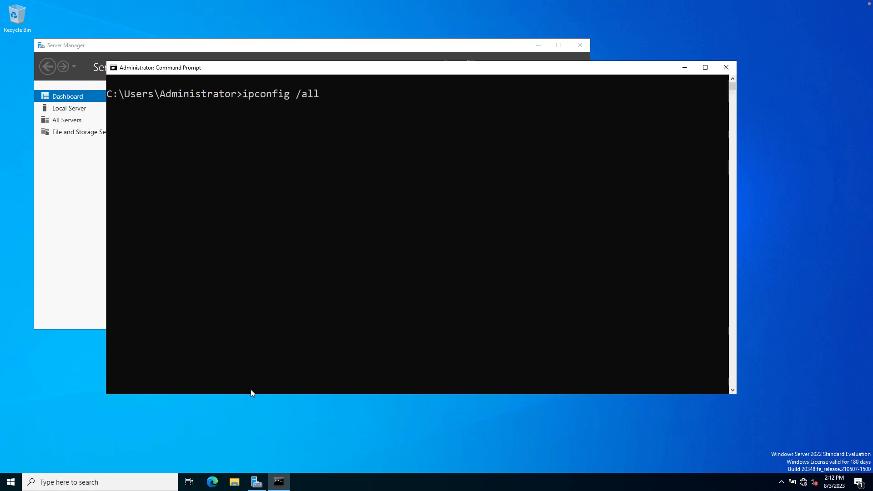
key("Return")
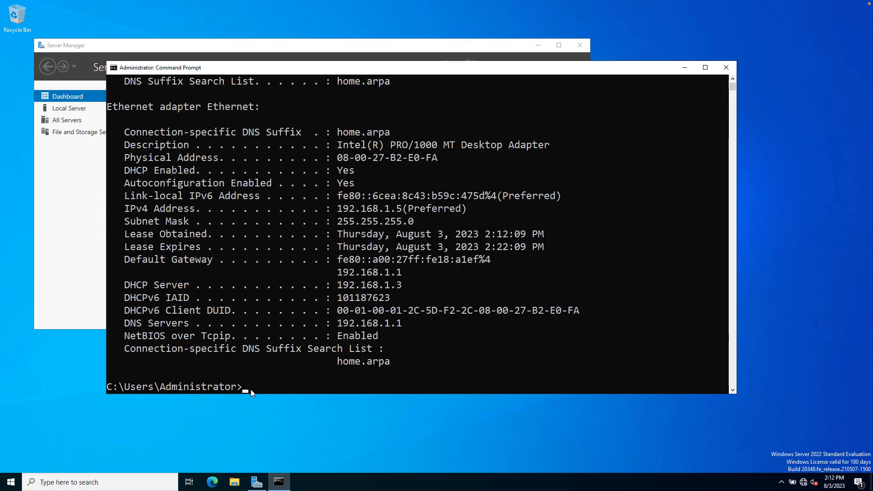
left_click(479, 208)
left_click_drag(388, 212, 128, 210)
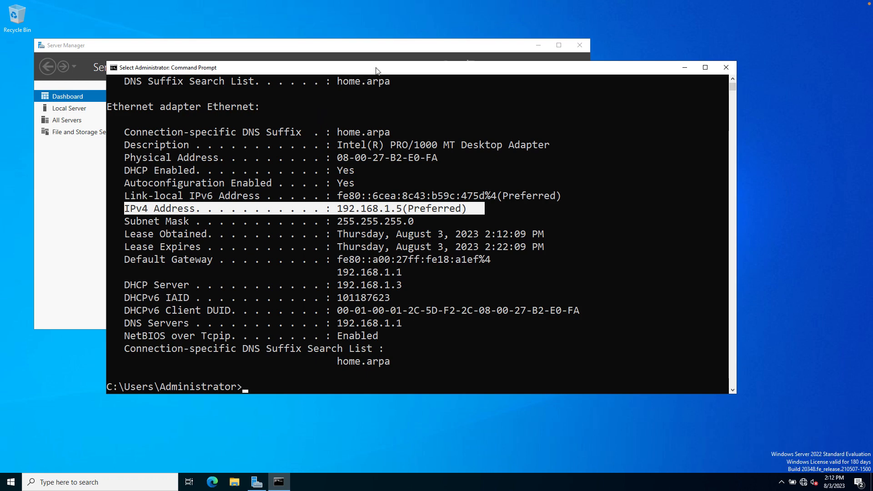
left_click_drag(379, 71, 384, 69)
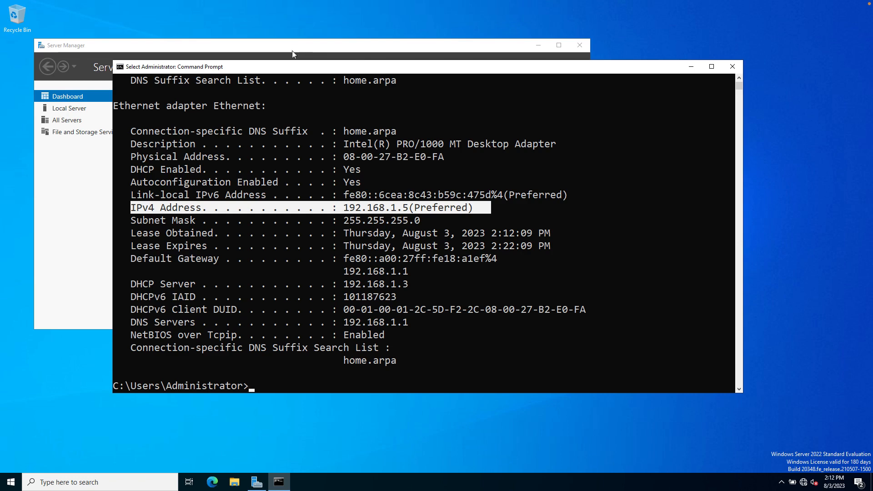
left_click(86, 6)
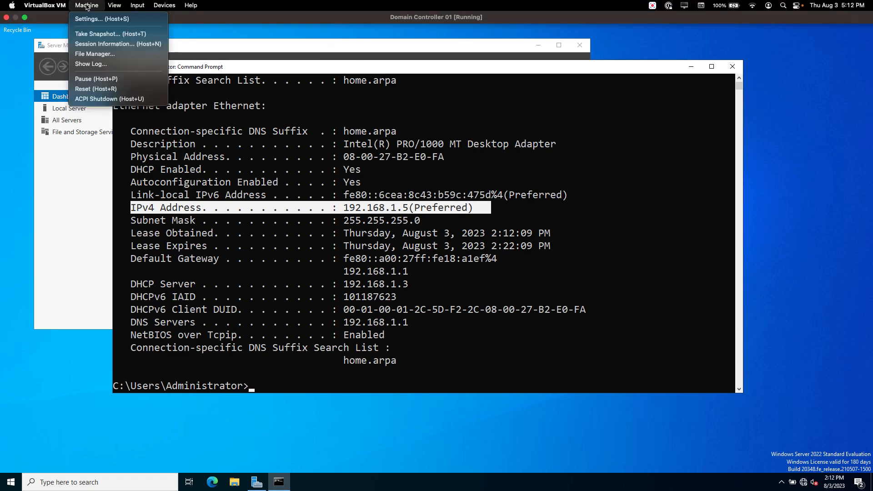
left_click(89, 20)
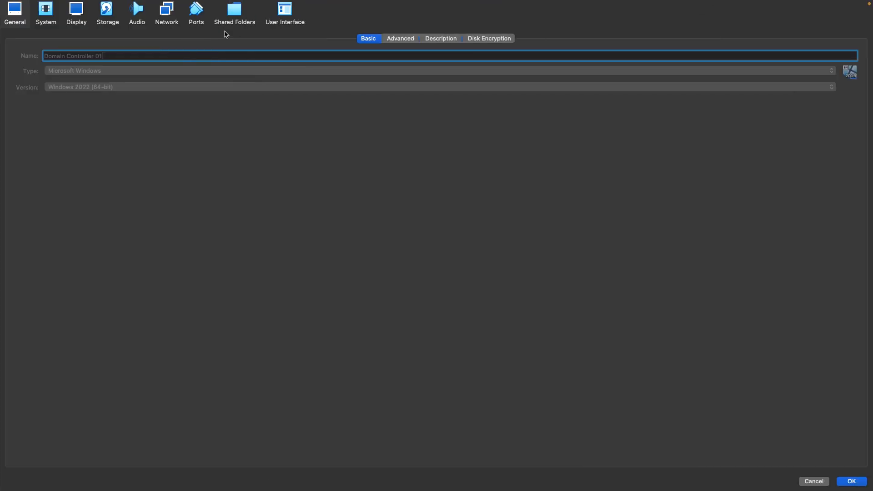
left_click(166, 13)
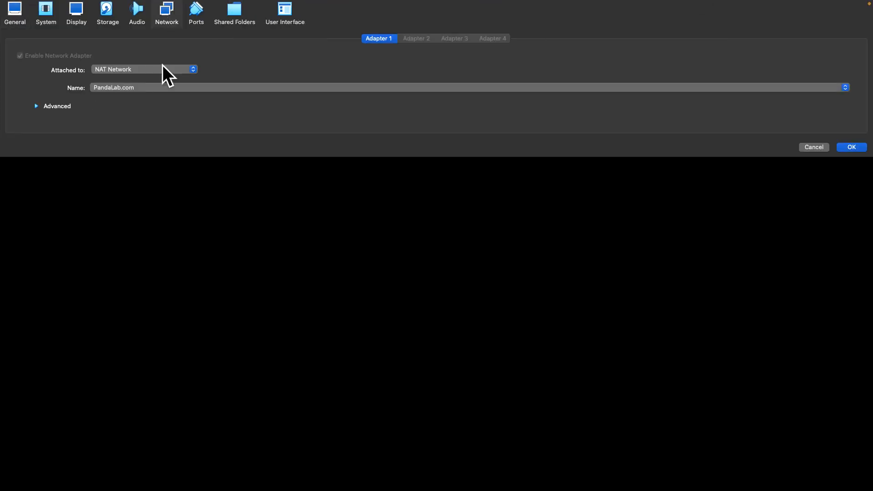
left_click(194, 70)
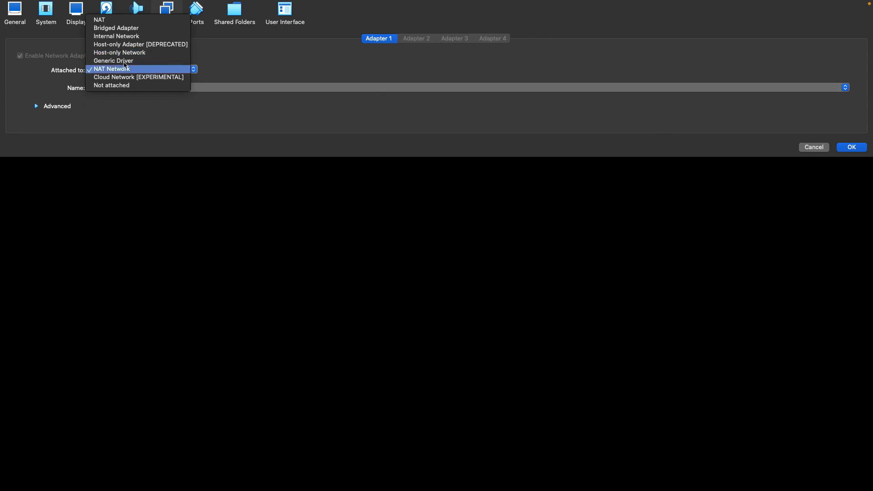
left_click(53, 88)
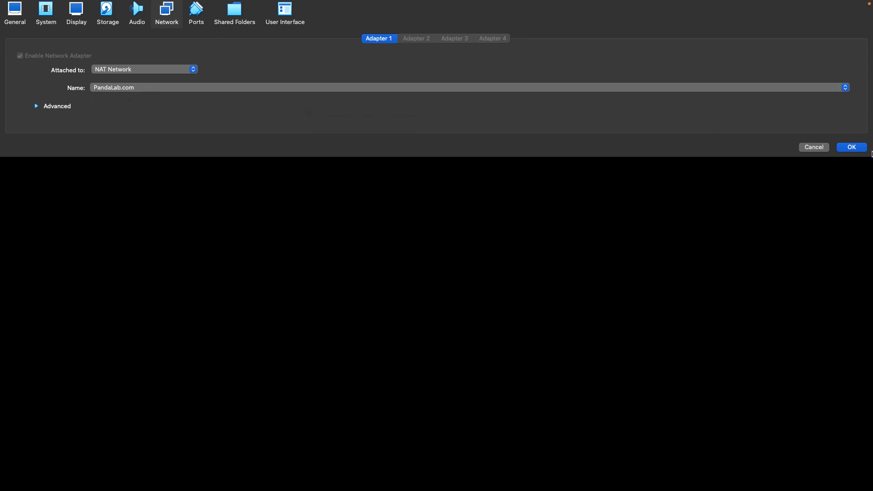
left_click(851, 148)
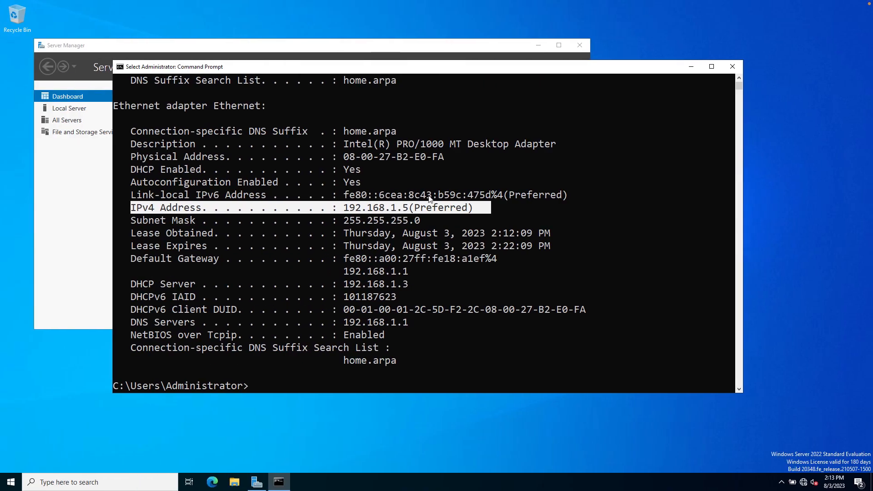
left_click_drag(430, 68, 433, 93)
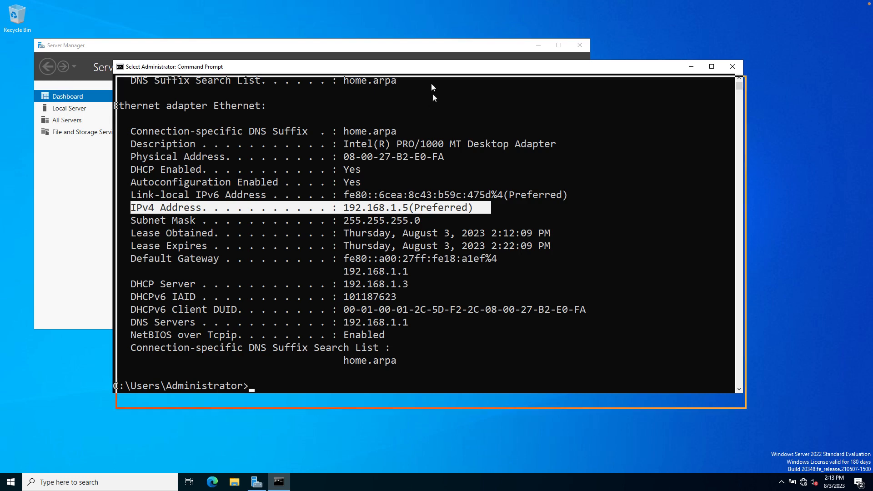